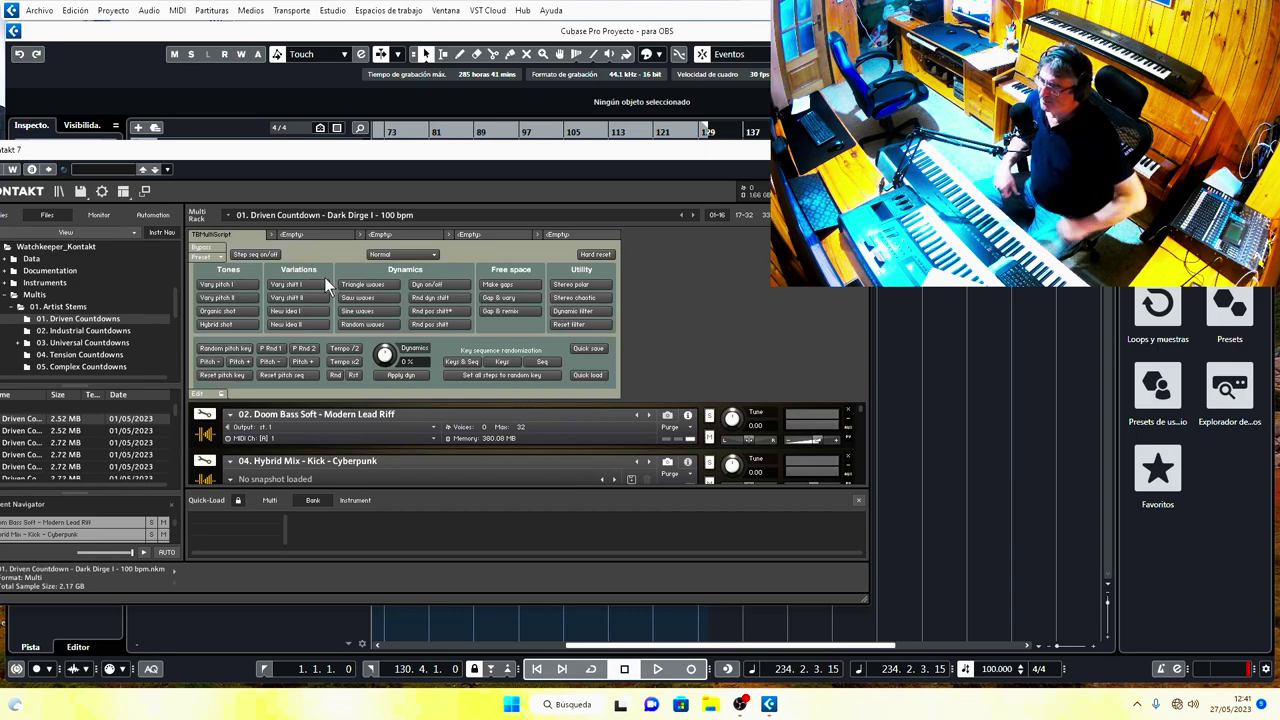
Apply the Organic shot tone to the Dark Dirge I multi and dismiss the Windows firewall notification
click(223, 314)
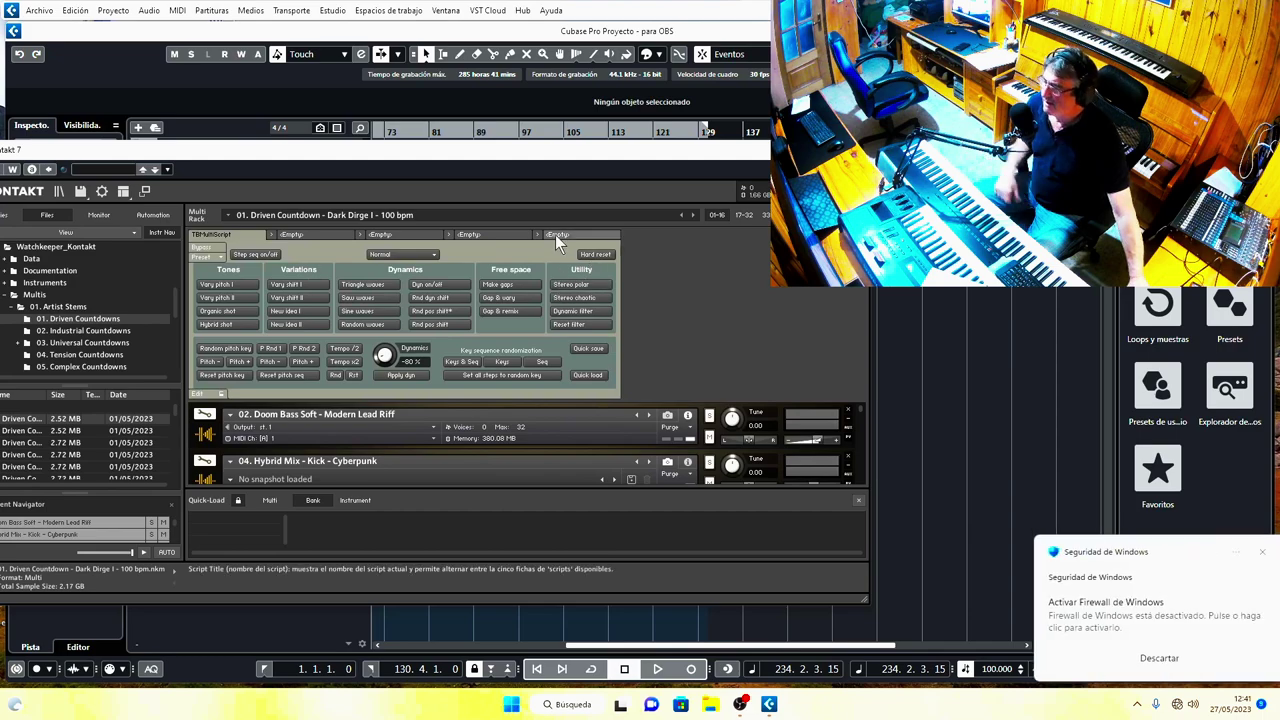
click(1251, 553)
click(1020, 520)
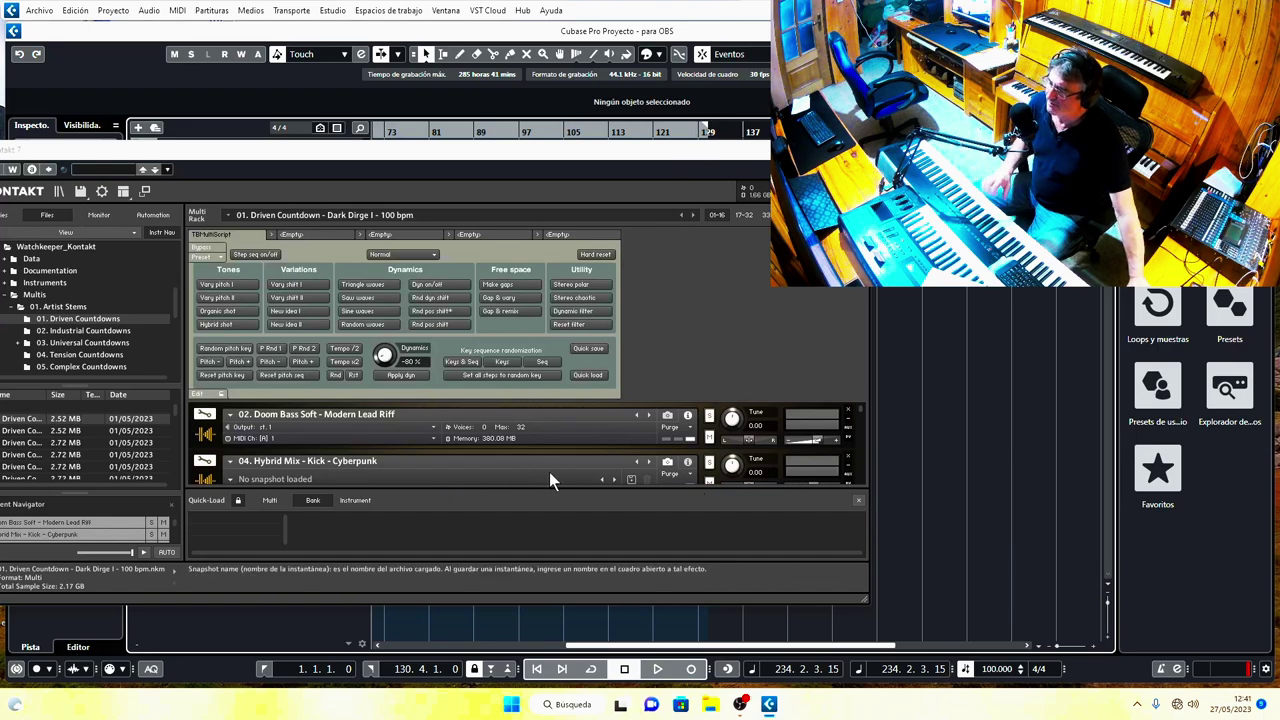
Load the 02. Driven Countdown - Dark Dirge II multi and try the Triangle waves dynamics on it
click(691, 215)
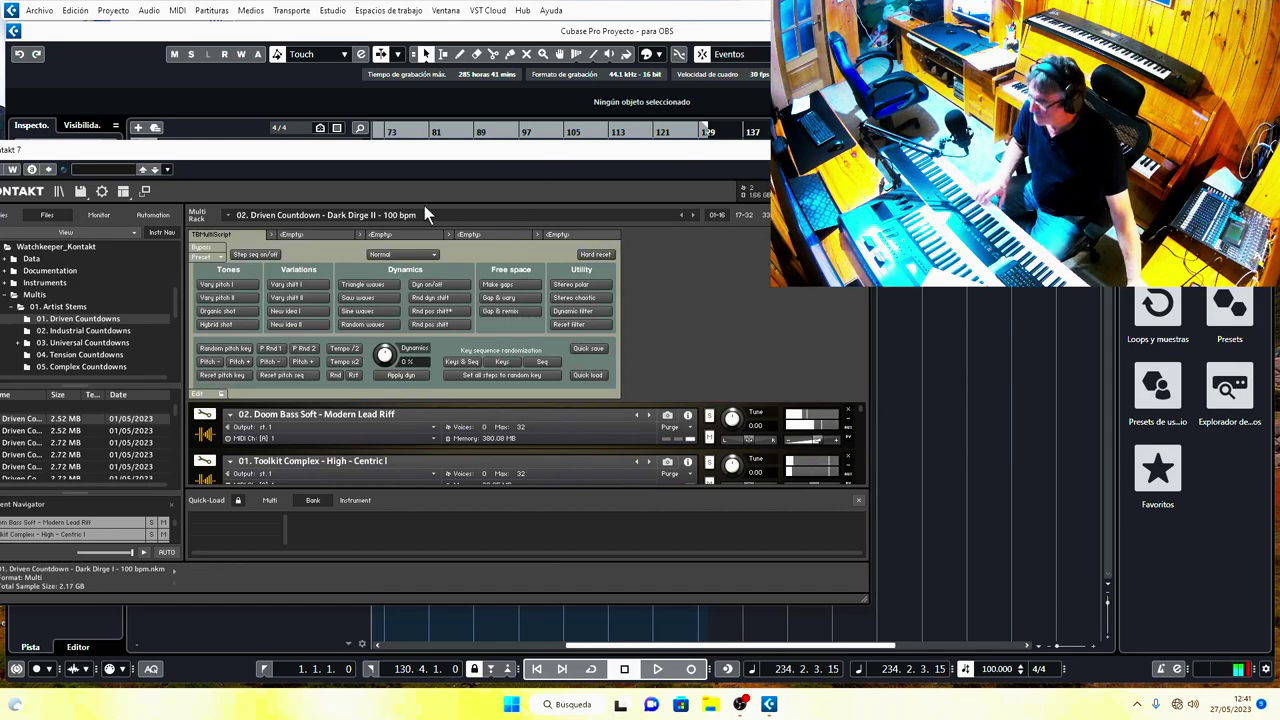
click(362, 286)
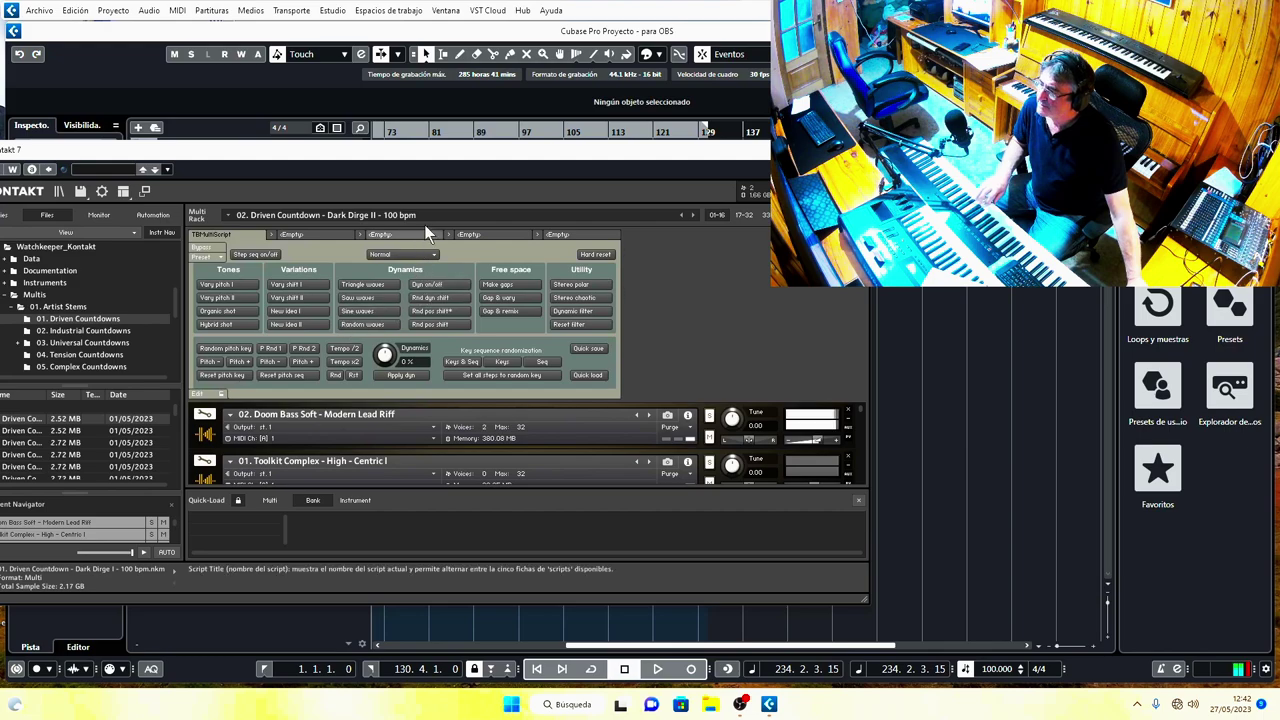
Advance through the Digital Dynamo I and II multis and apply the Organic shot tone to Digital Dynamo II
click(692, 215)
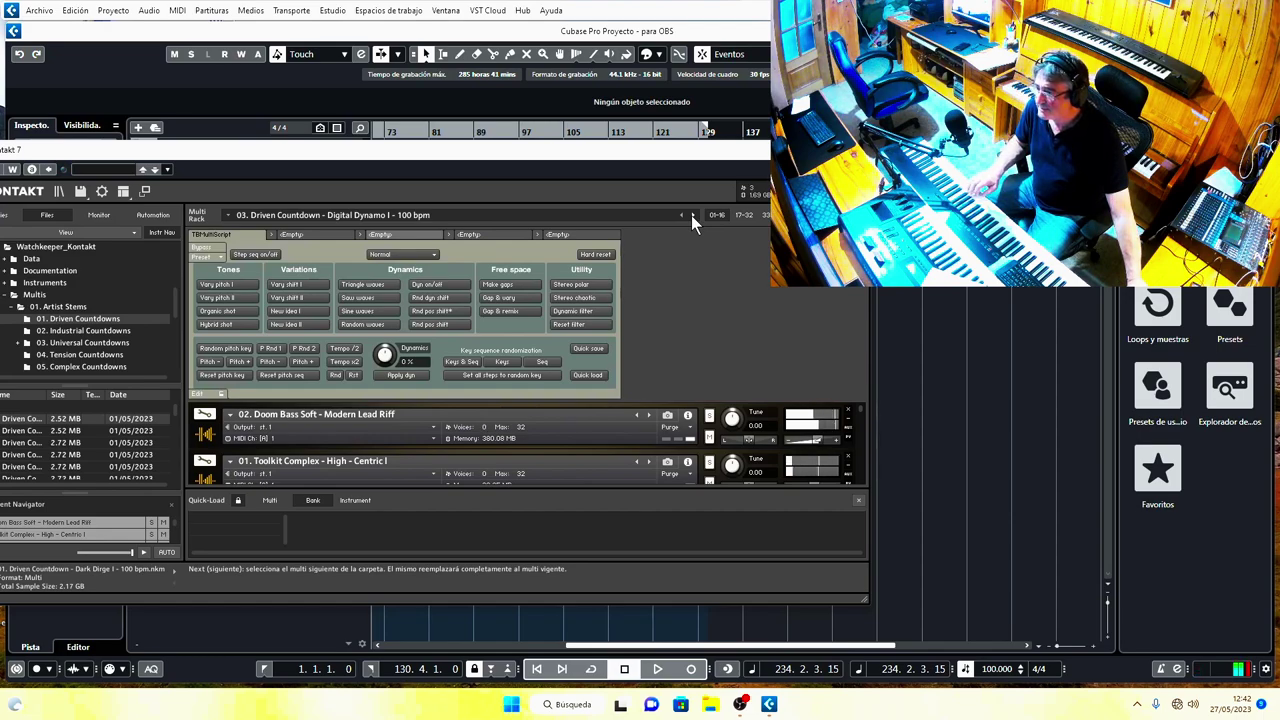
click(691, 215)
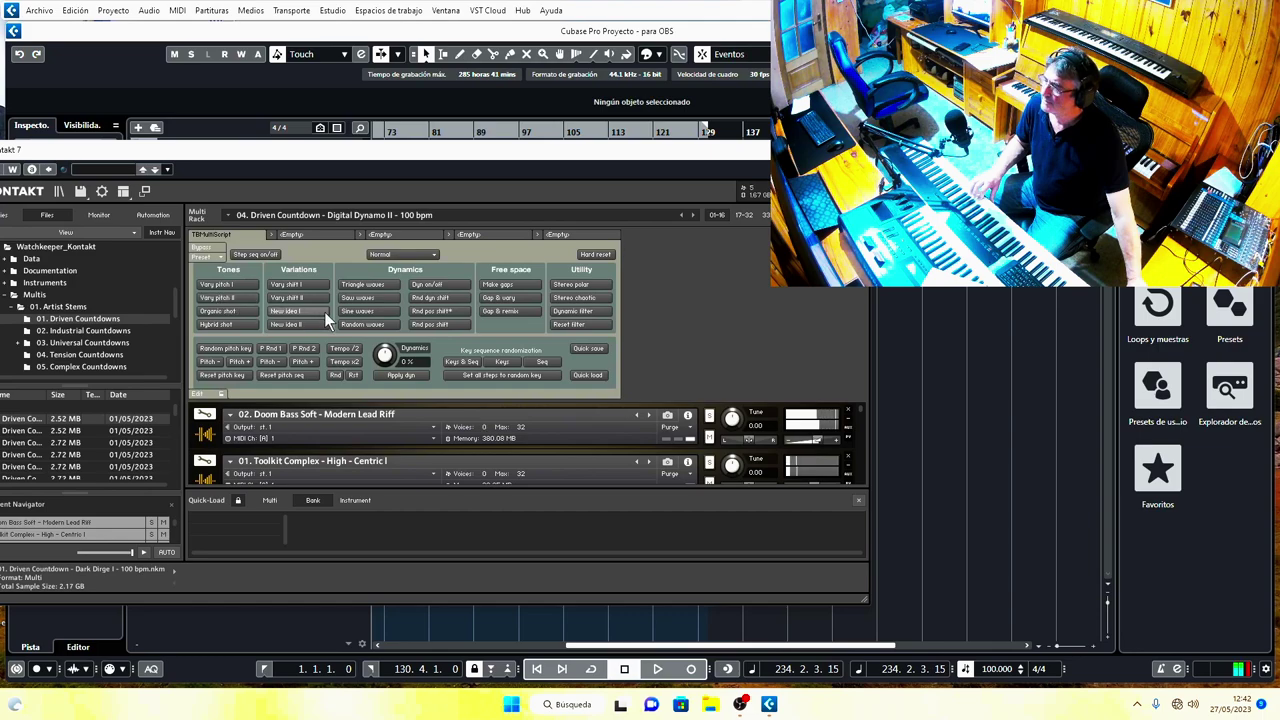
click(224, 311)
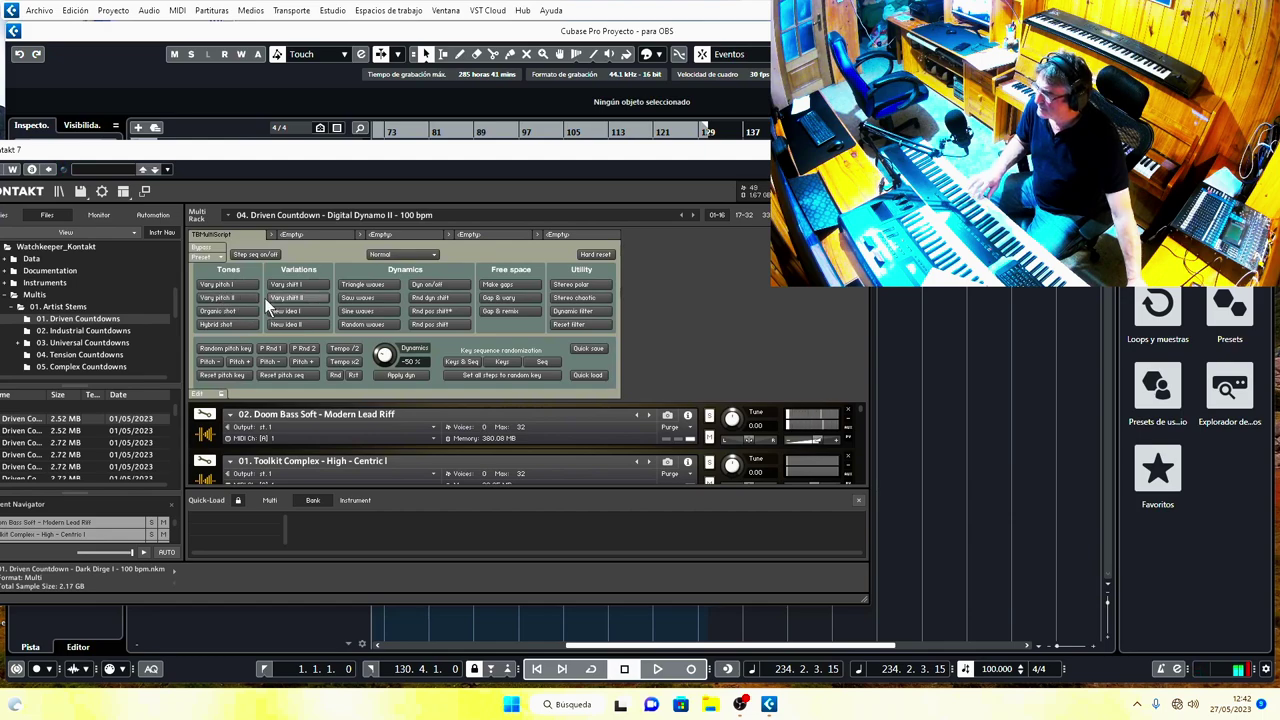
Load the Driven Countdown multis Digital Dynamo III, IV and V one after another to audition them
click(692, 214)
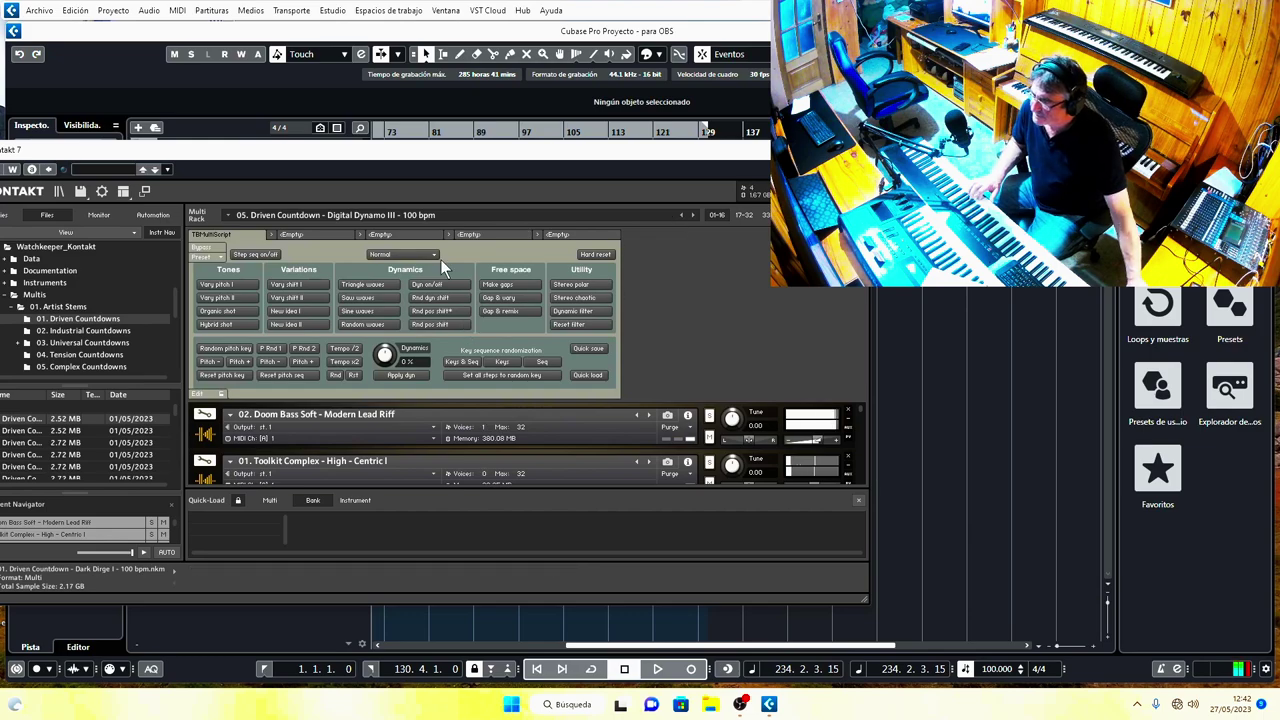
click(225, 215)
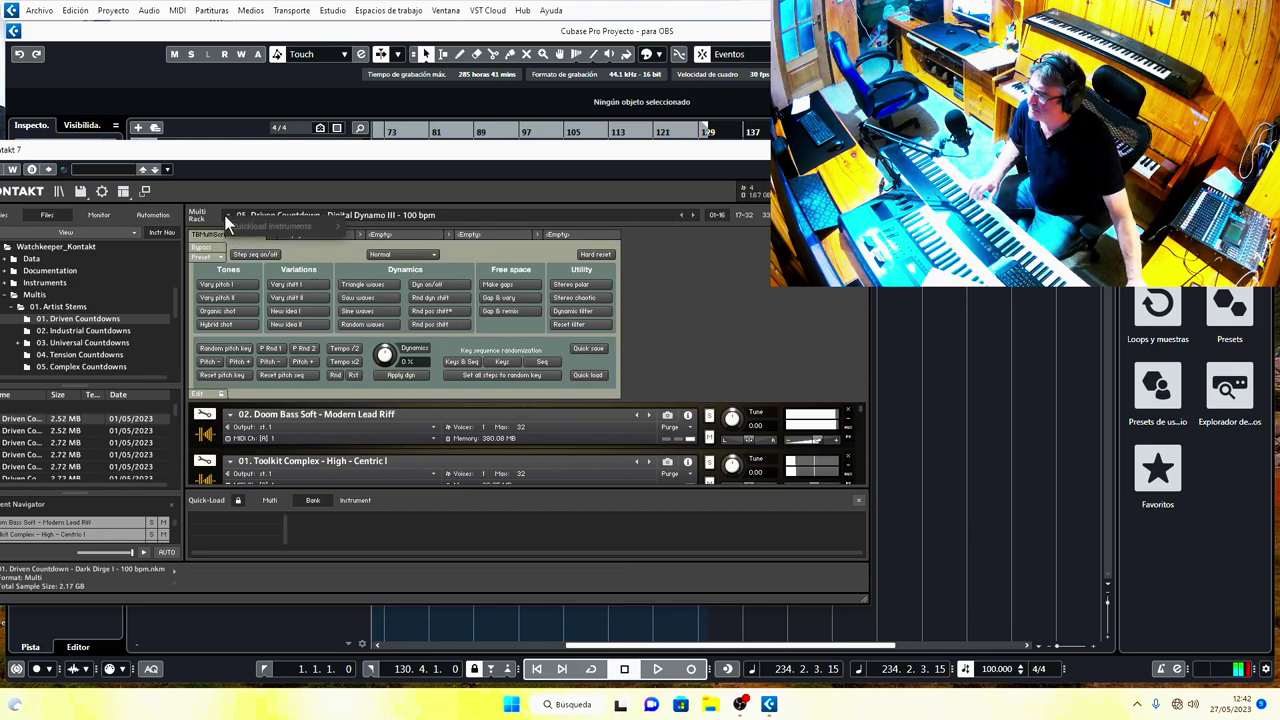
click(693, 215)
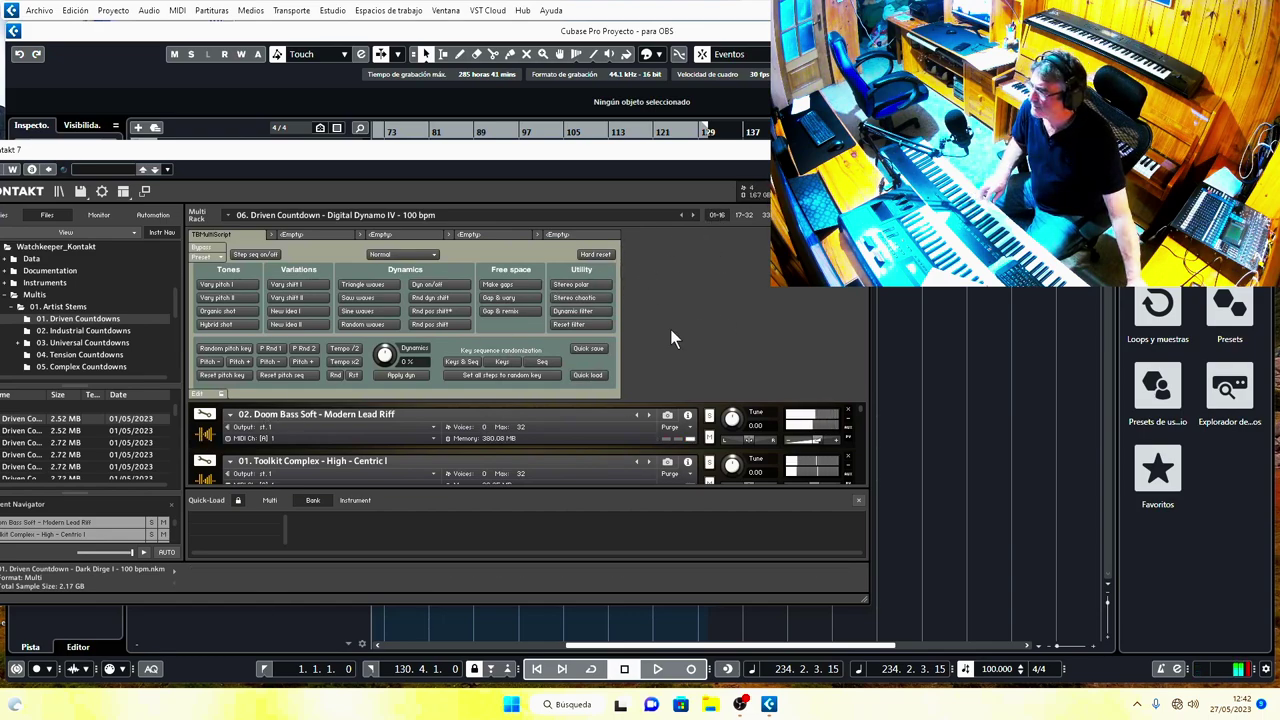
scroll(88, 445, down, 2)
scroll(52, 439, down, 3)
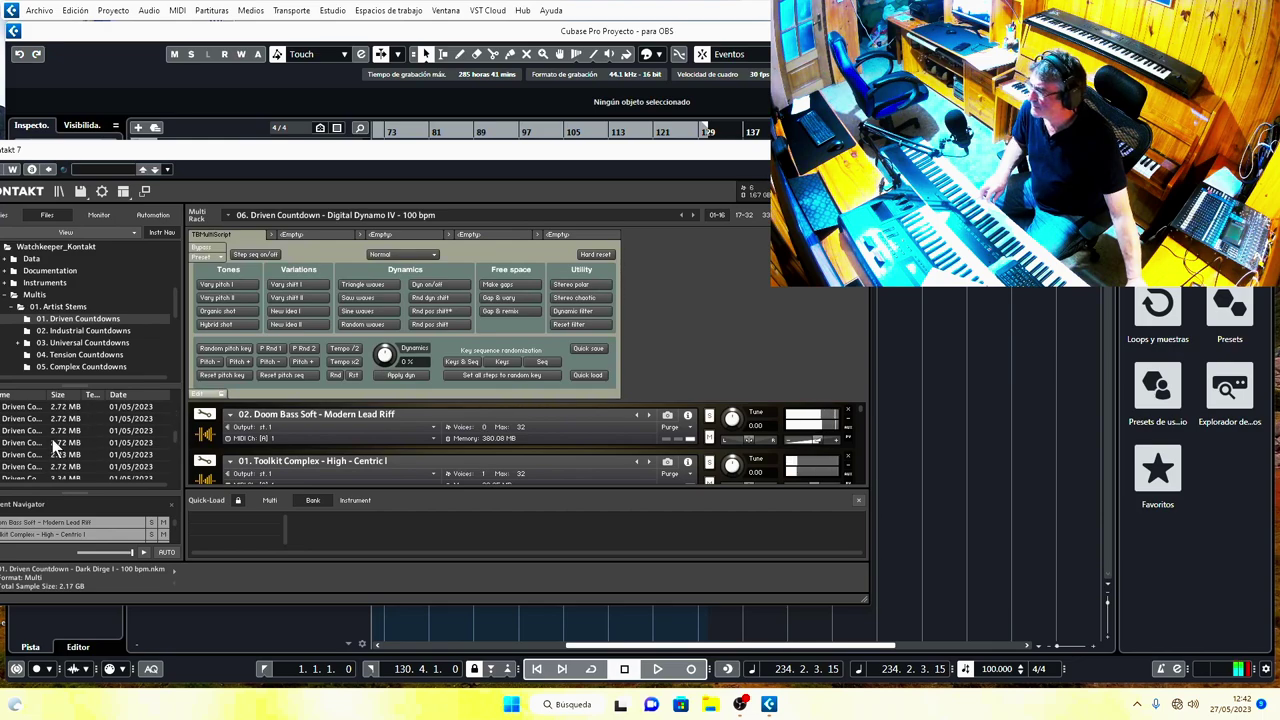
click(690, 214)
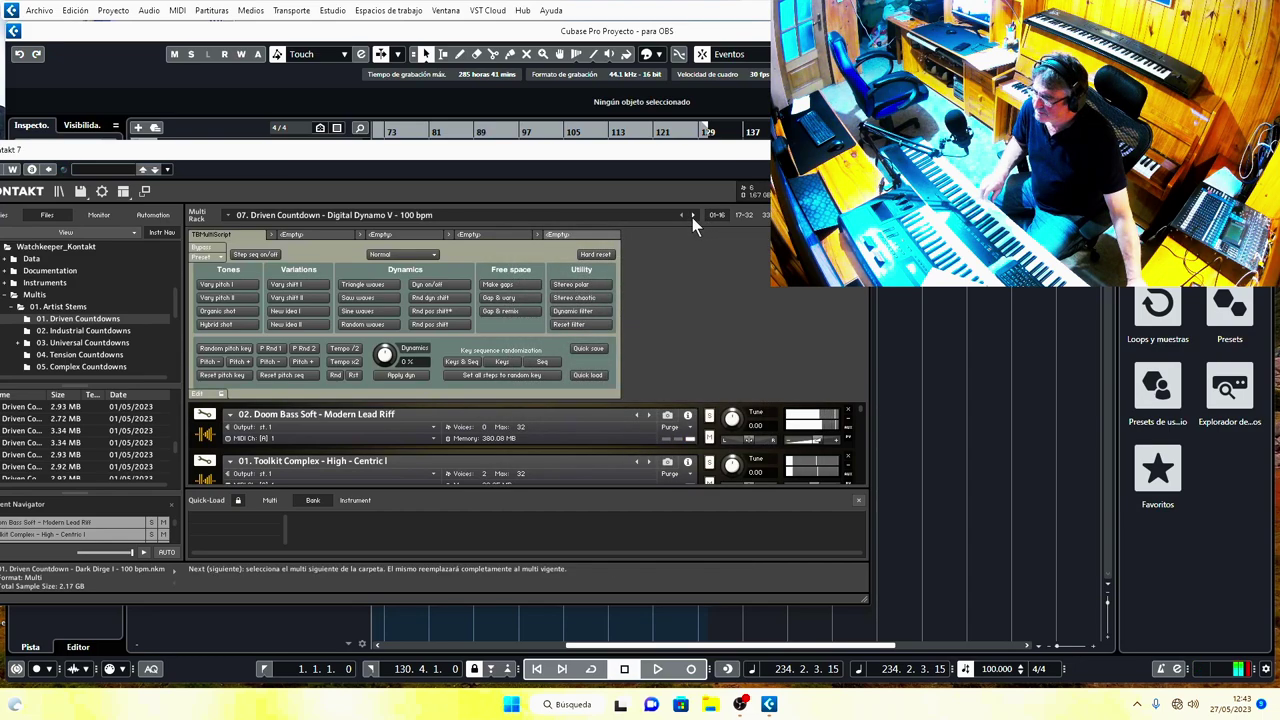
Load the Driven Countdown multis Neon Nexus I, II, III and IV in turn to audition them
click(692, 217)
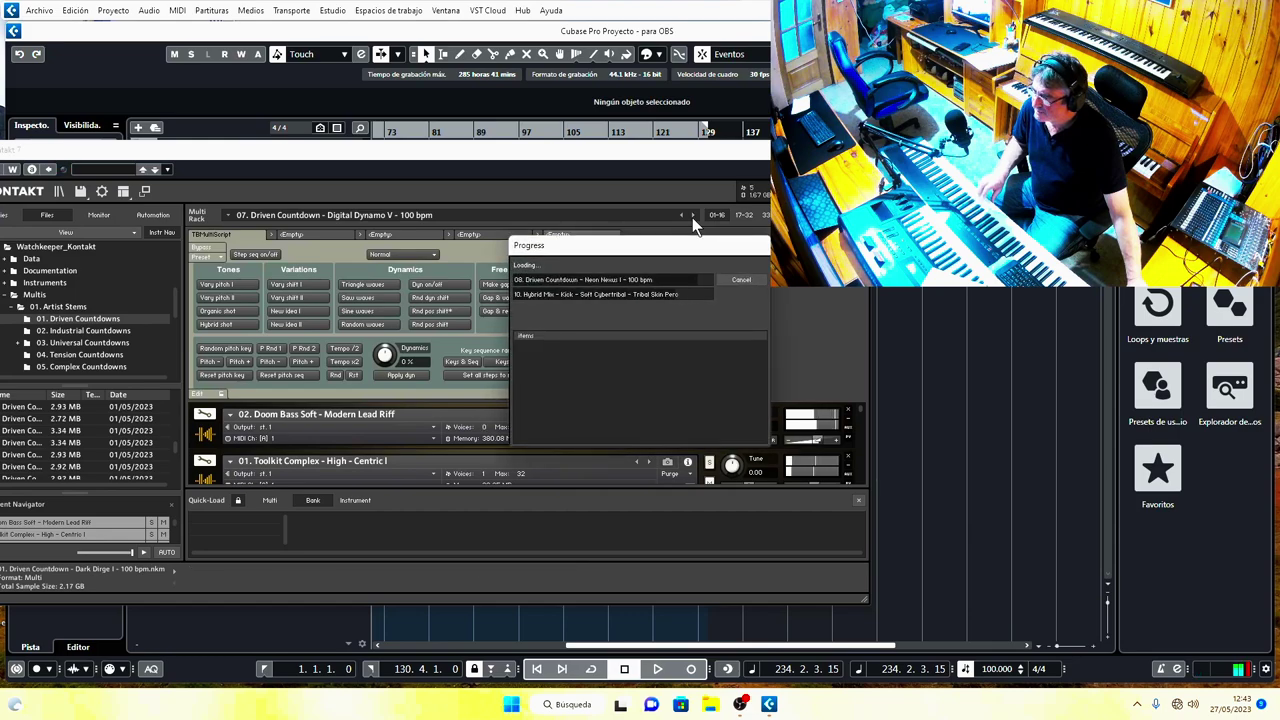
click(692, 217)
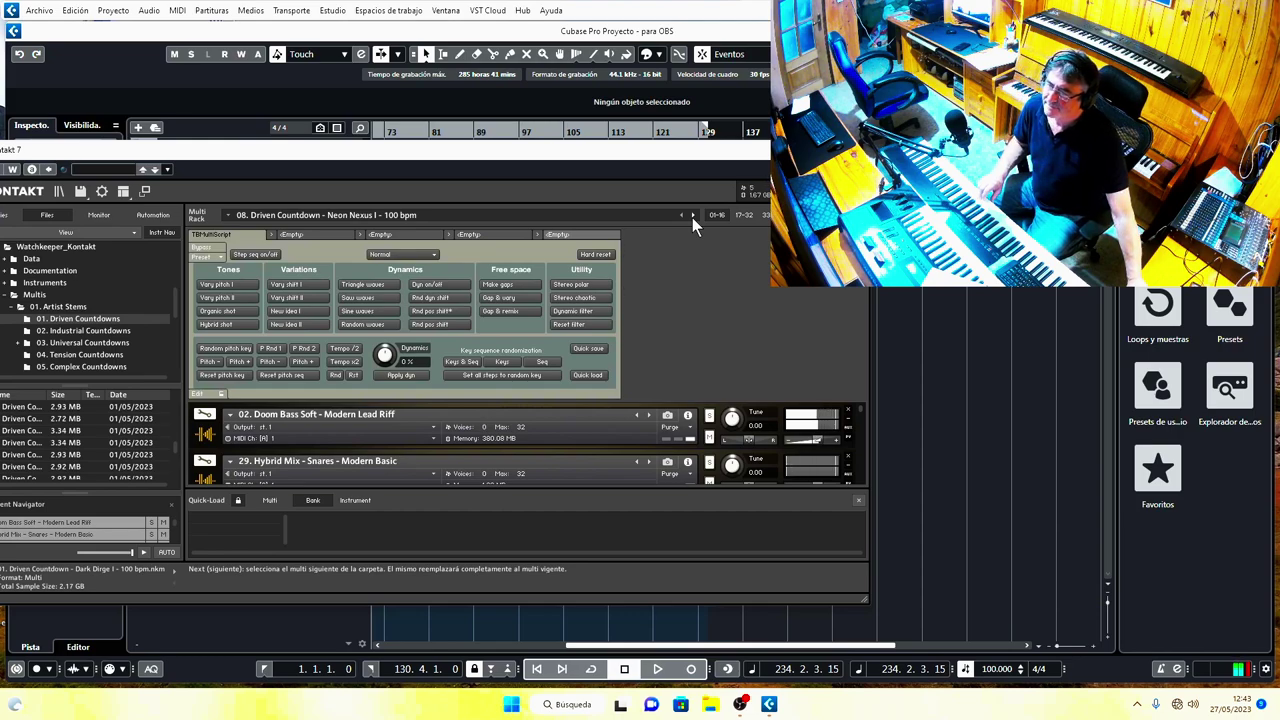
click(692, 217)
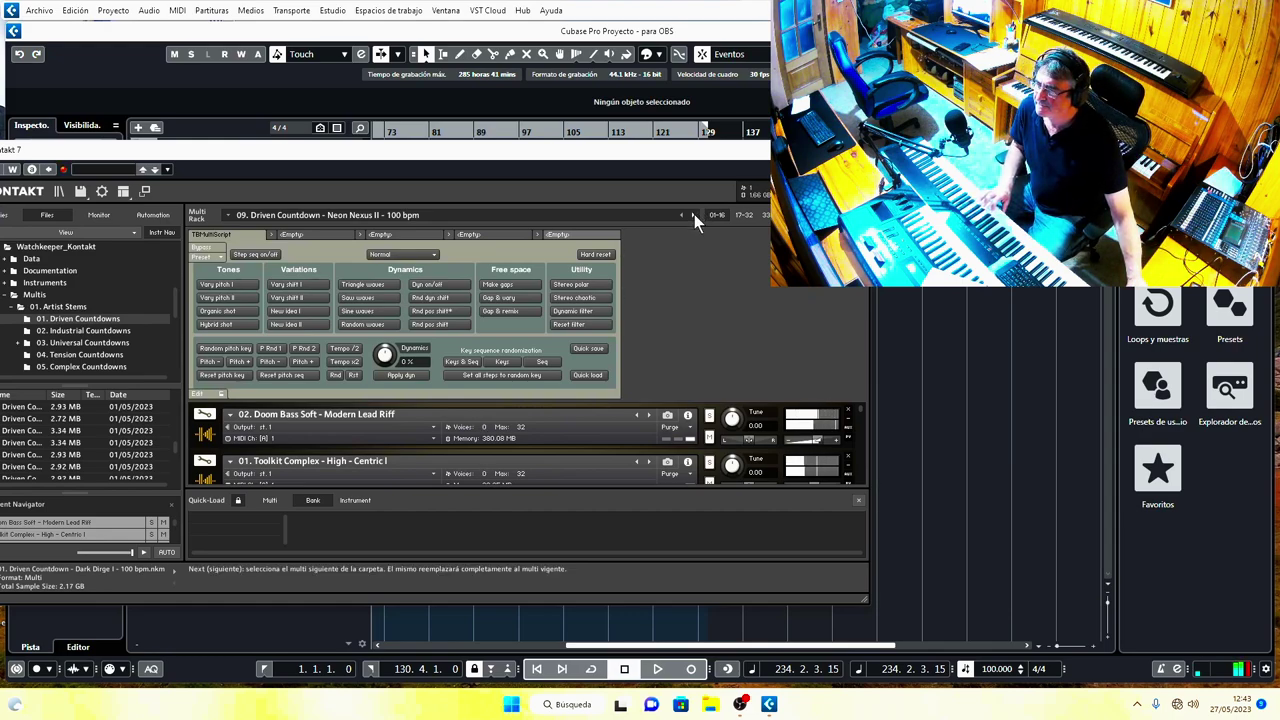
click(694, 214)
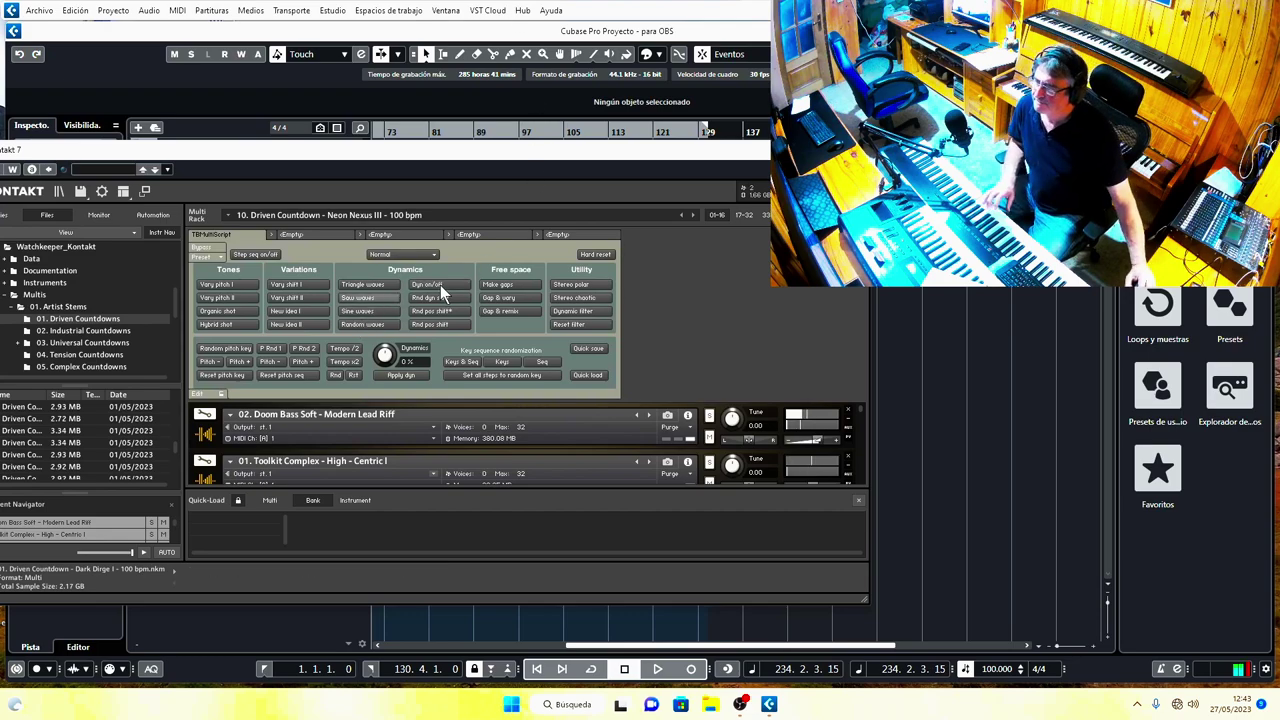
click(690, 216)
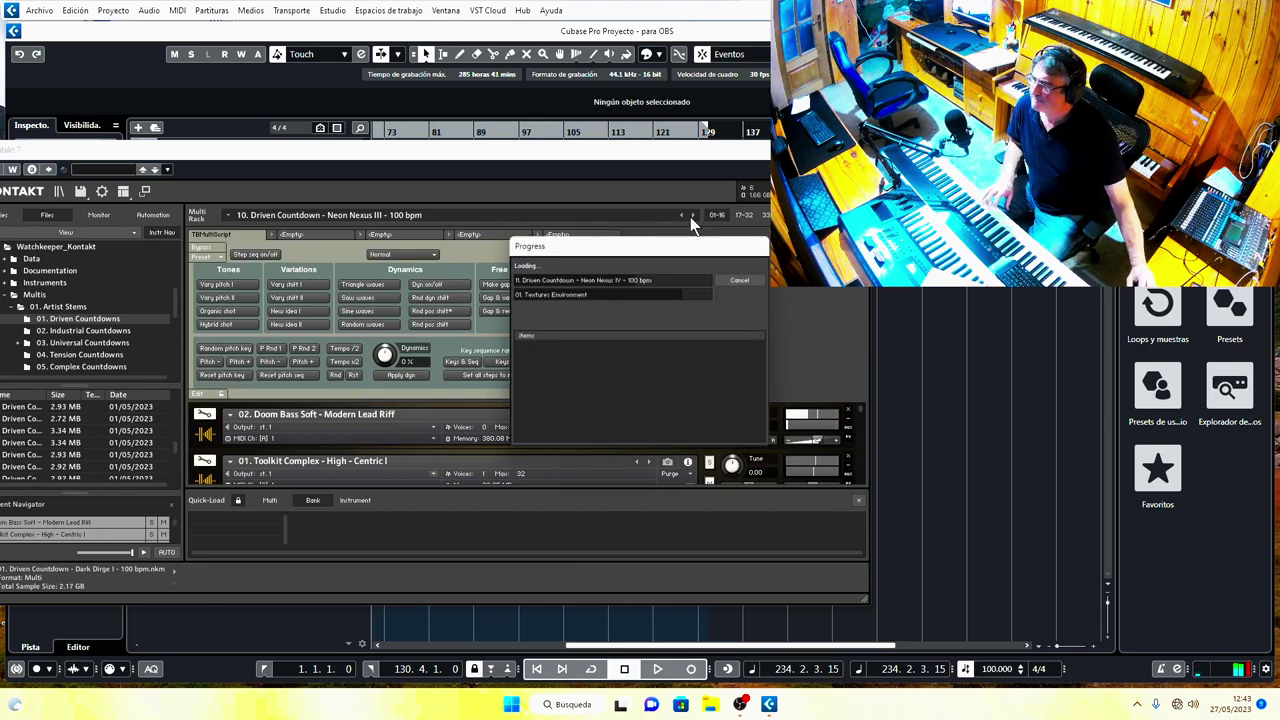
click(690, 216)
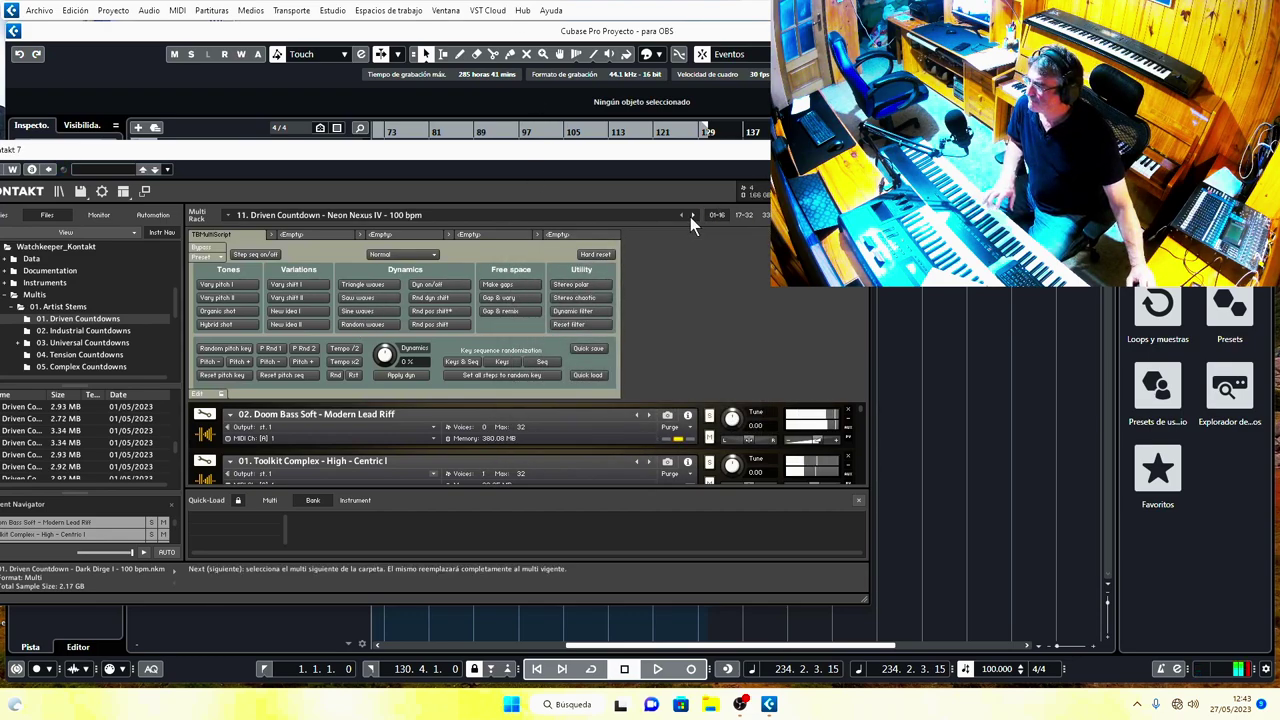
Load the 01. Industrial Countdown - Corruptor multi and try the Rnd dyn shift variation on it
click(690, 216)
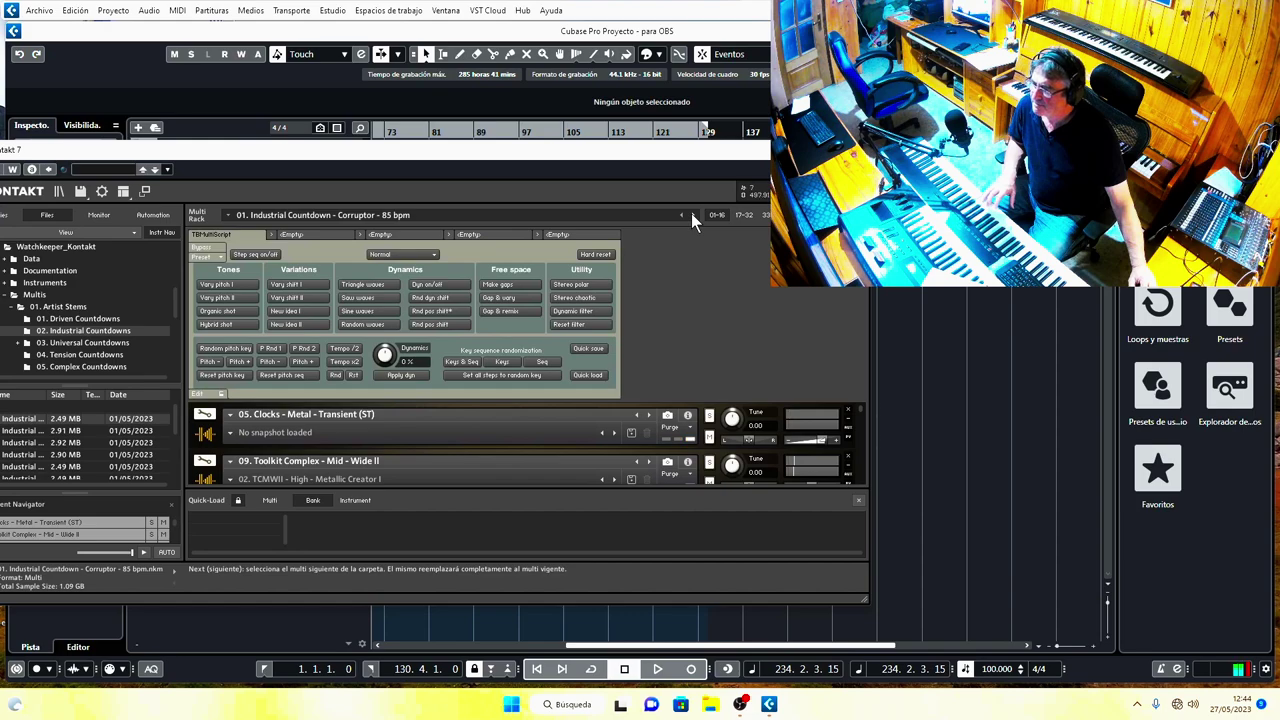
click(440, 298)
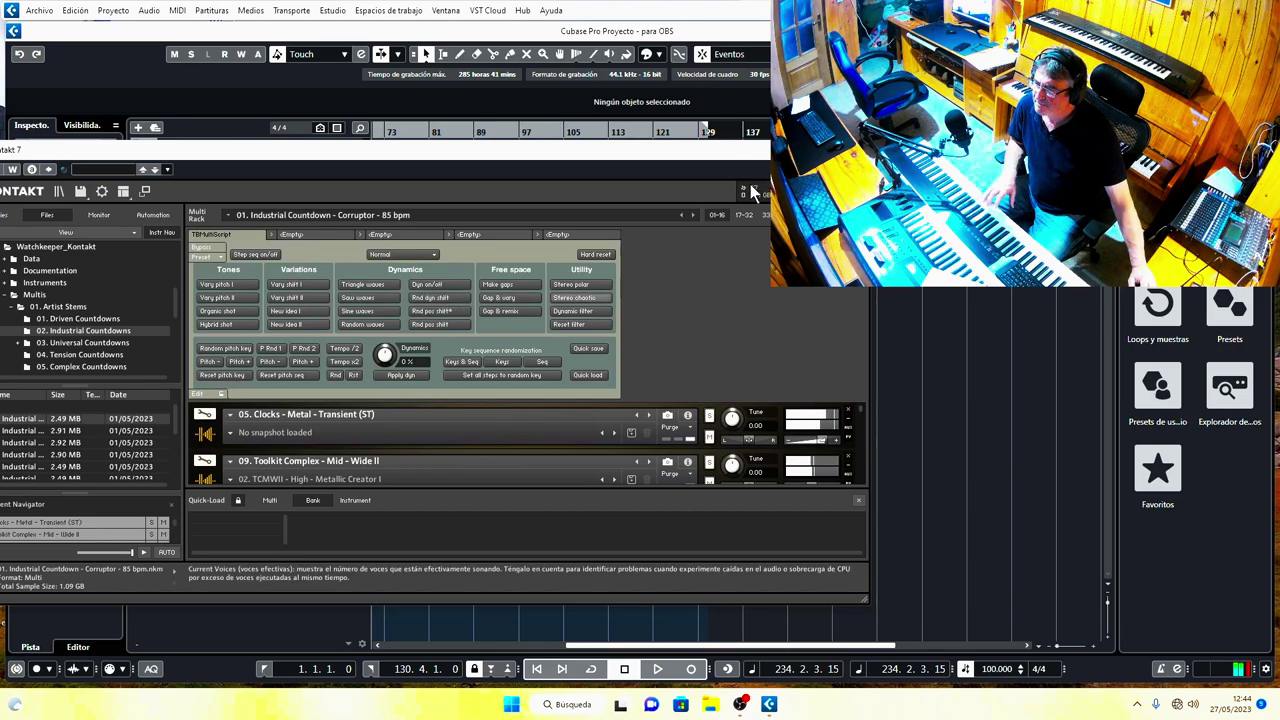
Load the 02. Industrial Countdown - Infector multi and look through the instruments in its rack
click(690, 214)
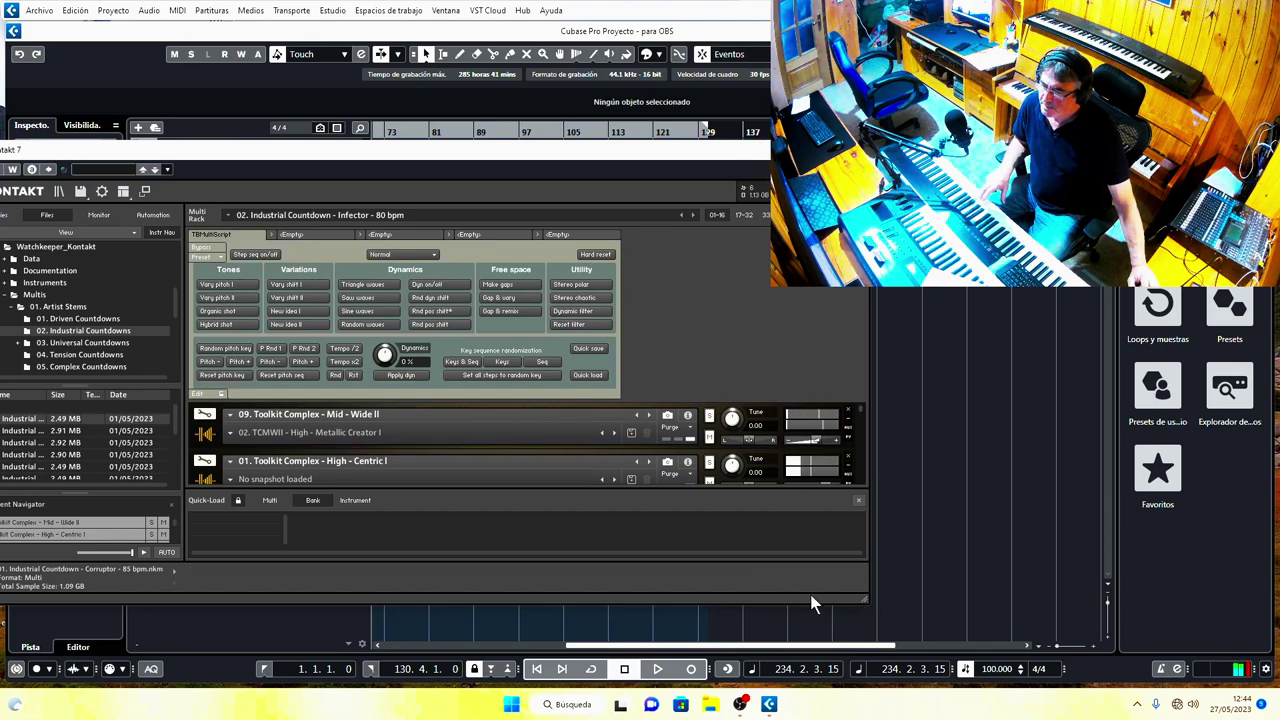
scroll(680, 428, down, 1)
scroll(680, 428, down, 2)
scroll(668, 441, down, 10)
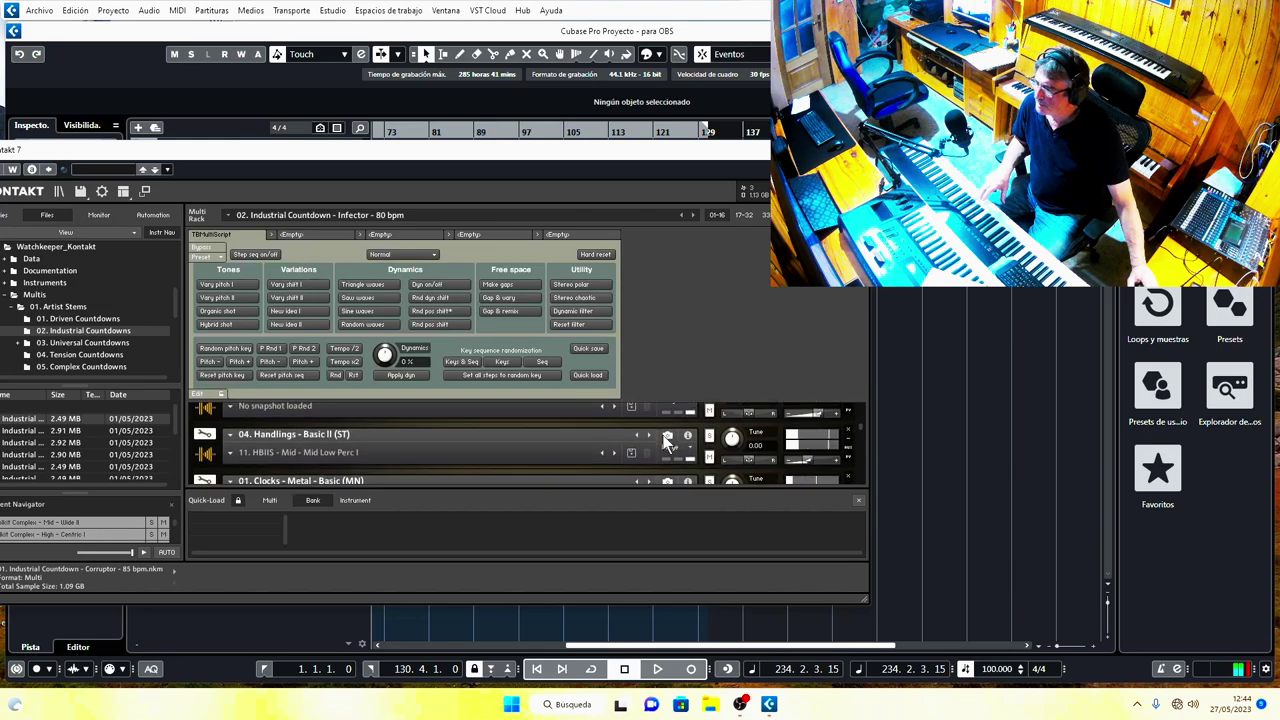
scroll(665, 427, down, 6)
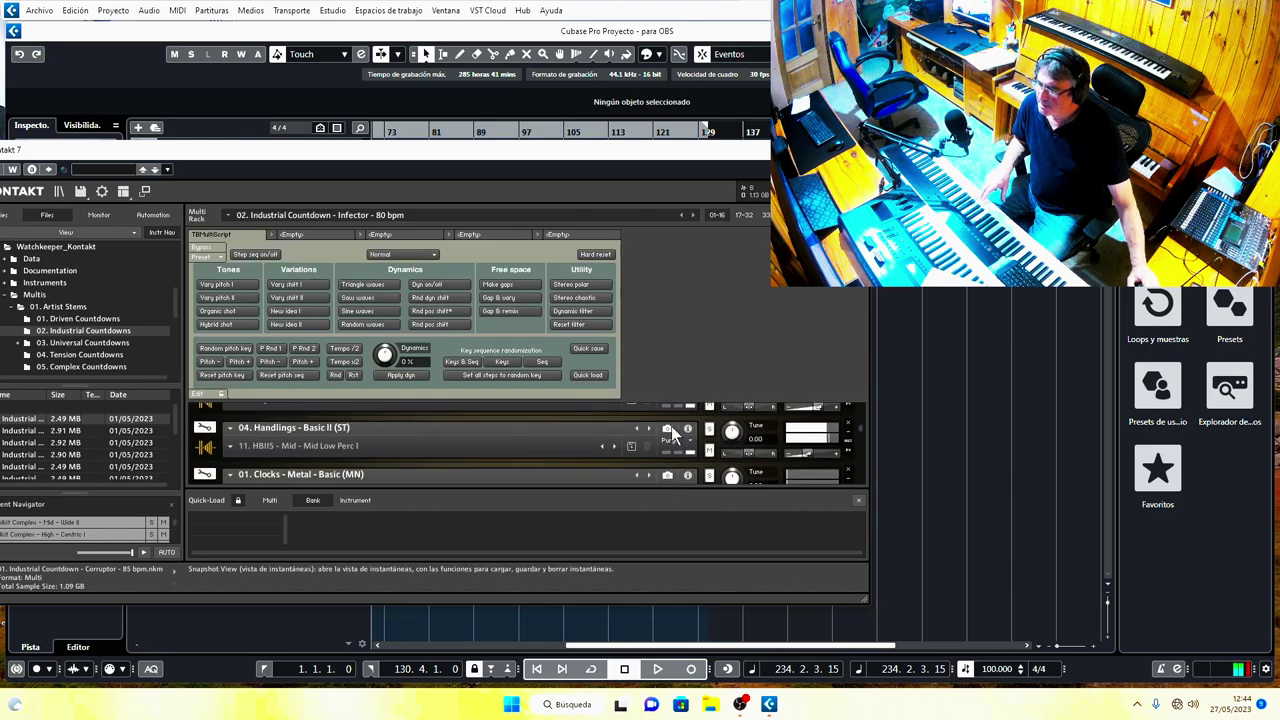
Load the Industrial Countdown multis Voltage Vandal and Machinize Algorithm, and look through the latter's instruments
click(692, 216)
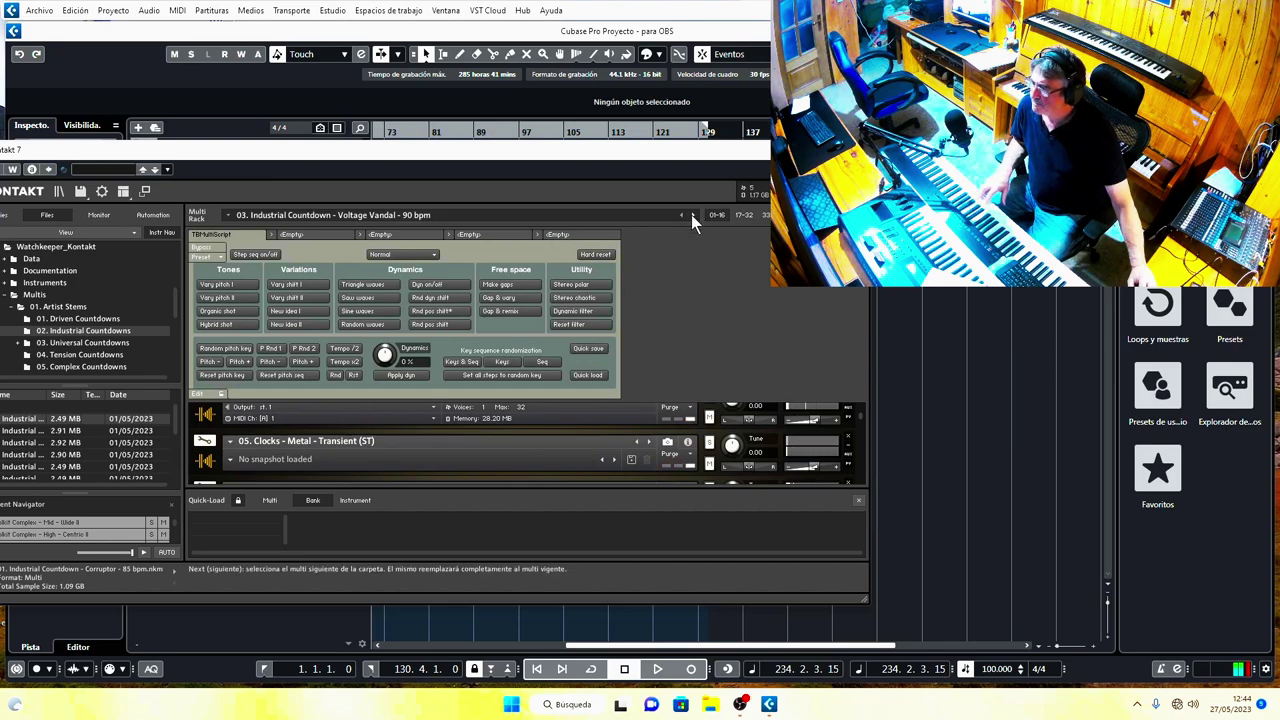
click(695, 216)
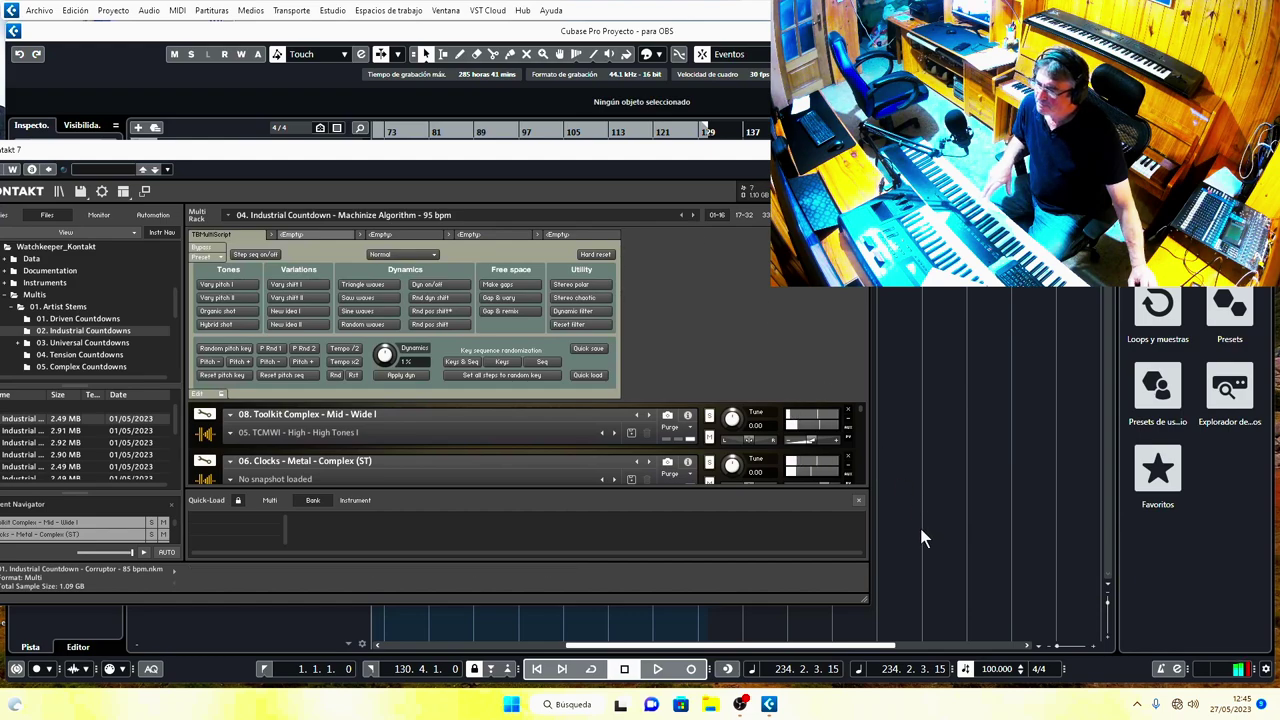
scroll(850, 418, down, 1)
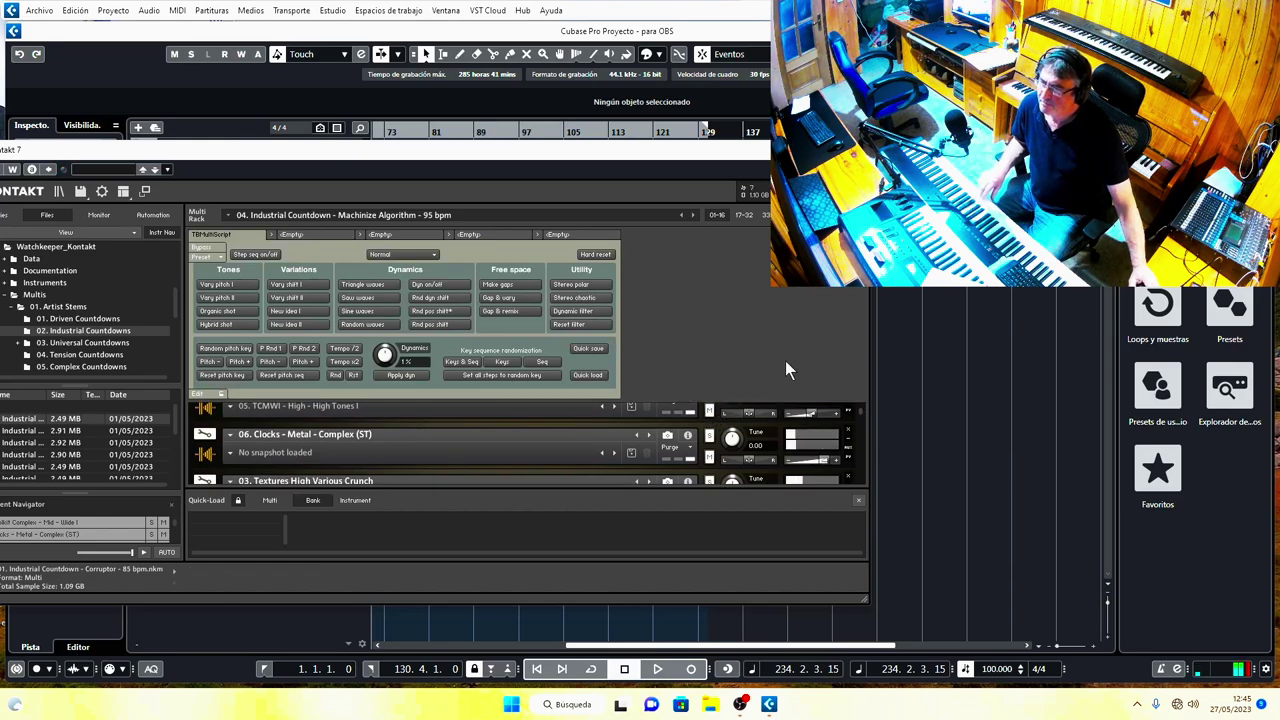
scroll(700, 440, up, 1)
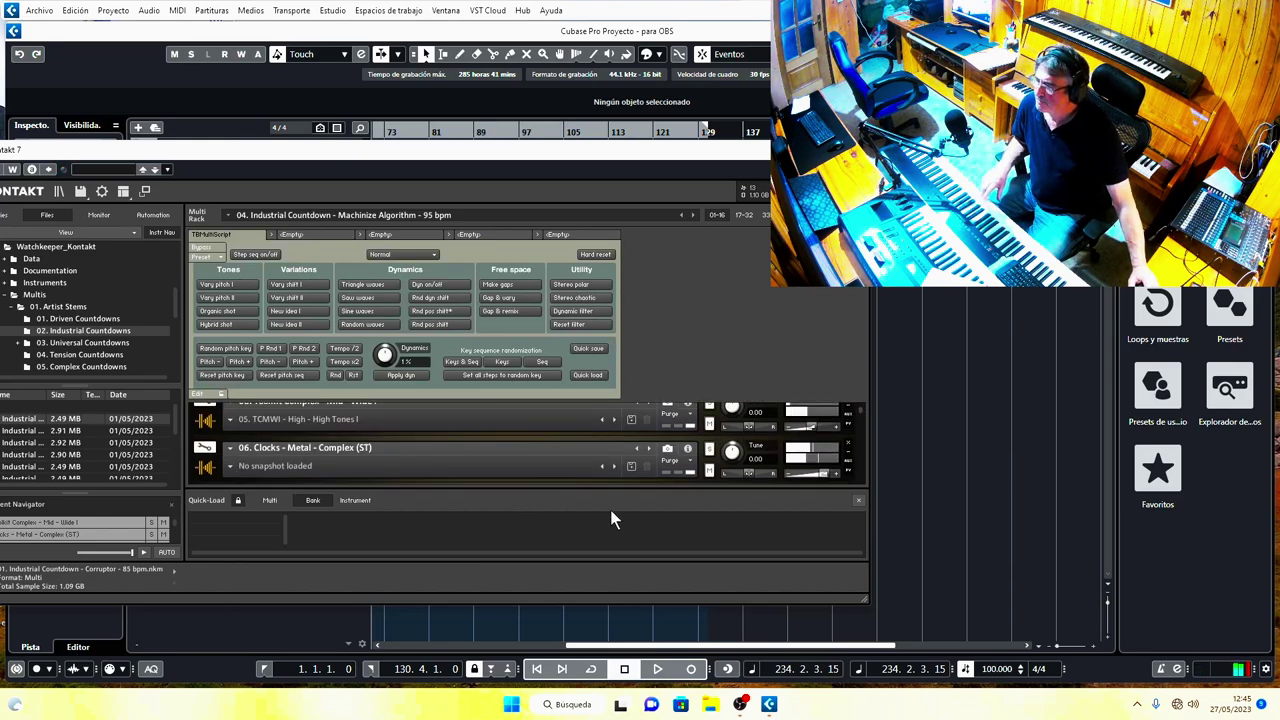
scroll(705, 422, up, 1)
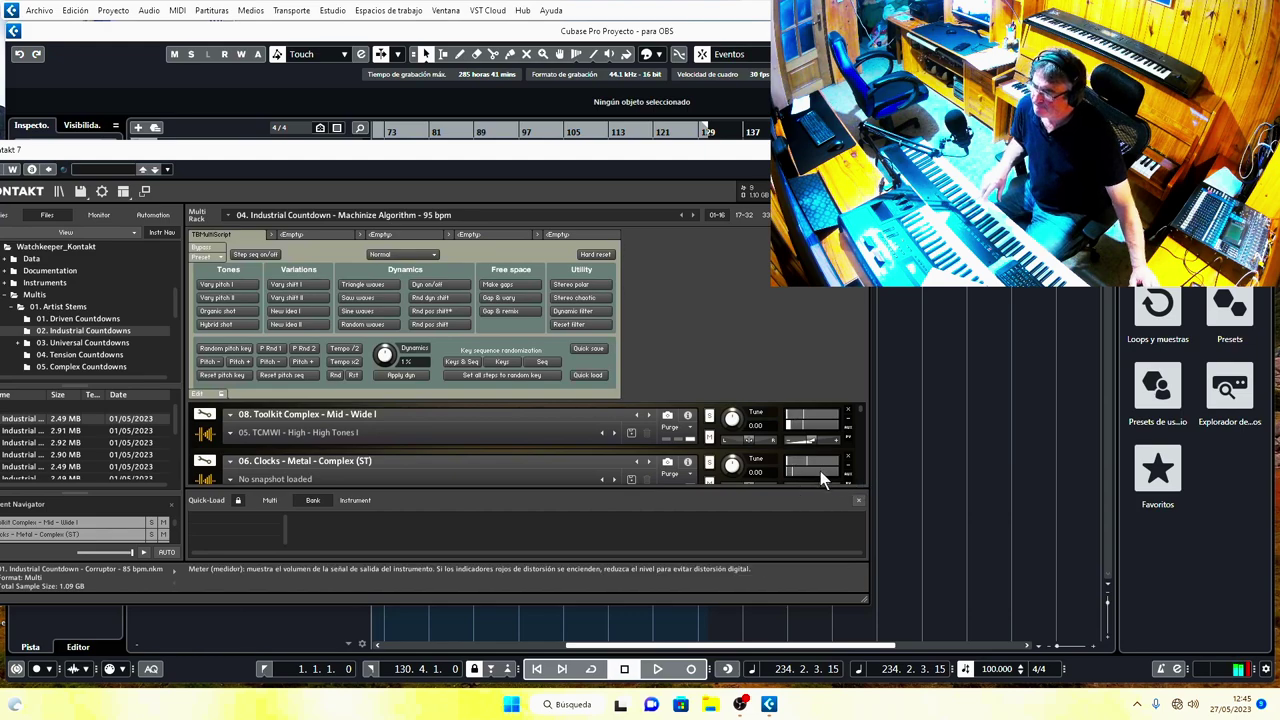
Close the Quick-Load area and look through the Action Countdown multi's instruments down to the last one
click(861, 500)
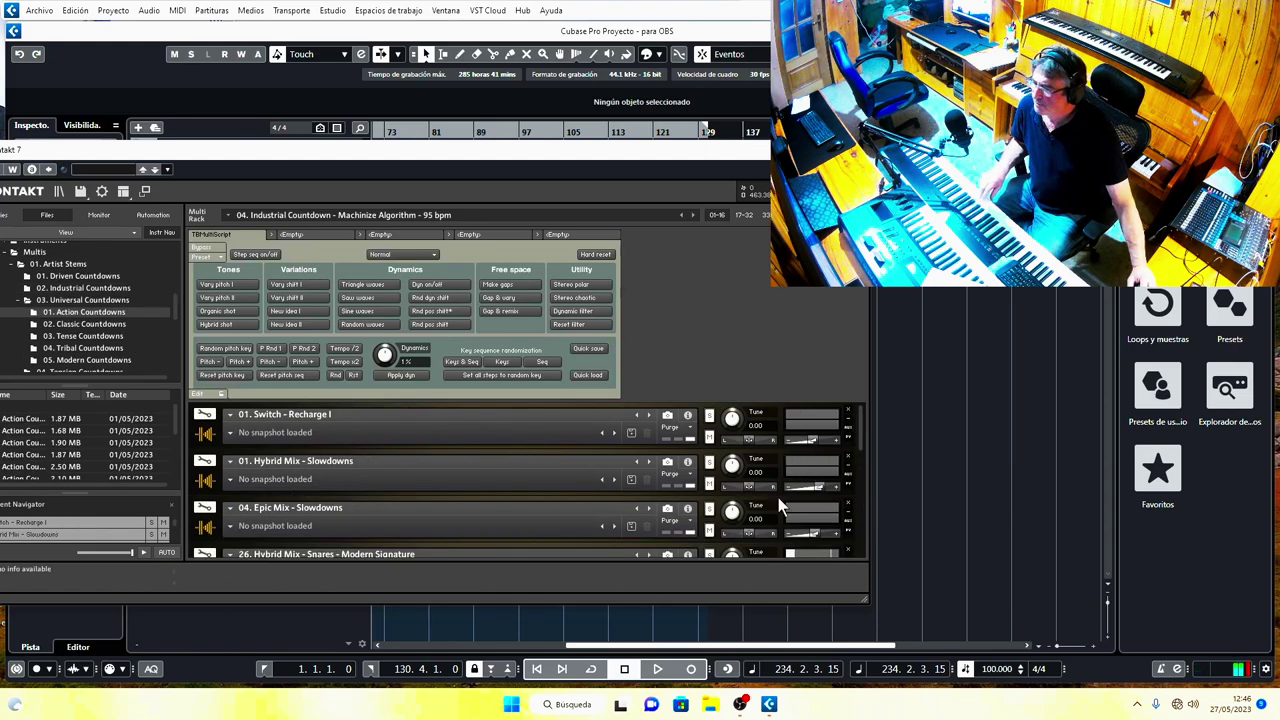
drag(862, 435, 871, 563)
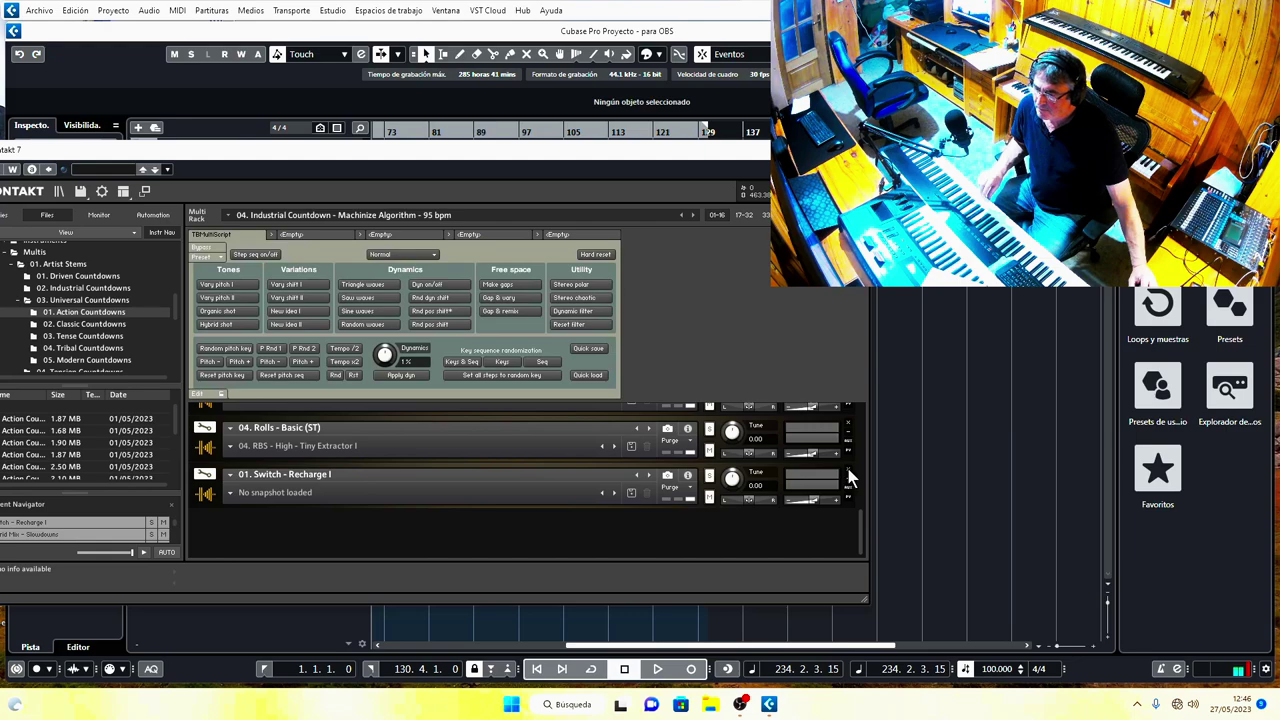
Load the Classic Countdown multis 01 and 02, and apply the Organic shot tone to multi 02
key(Down)
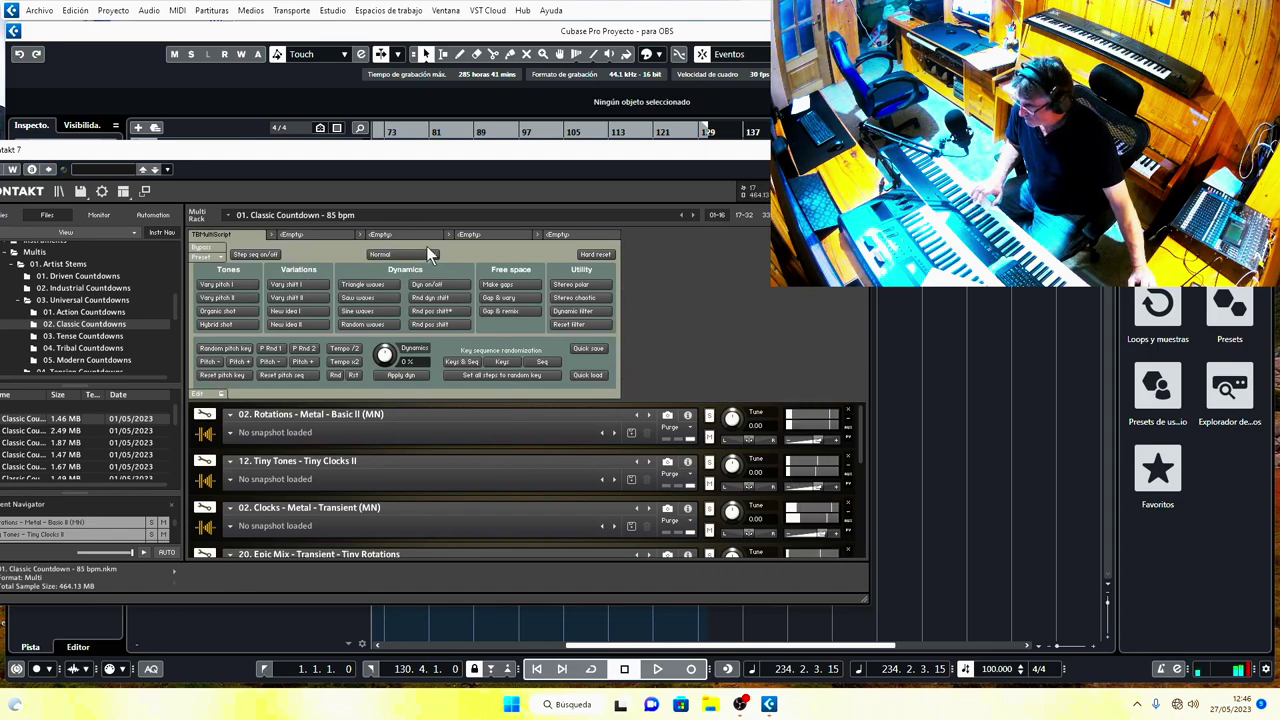
click(694, 216)
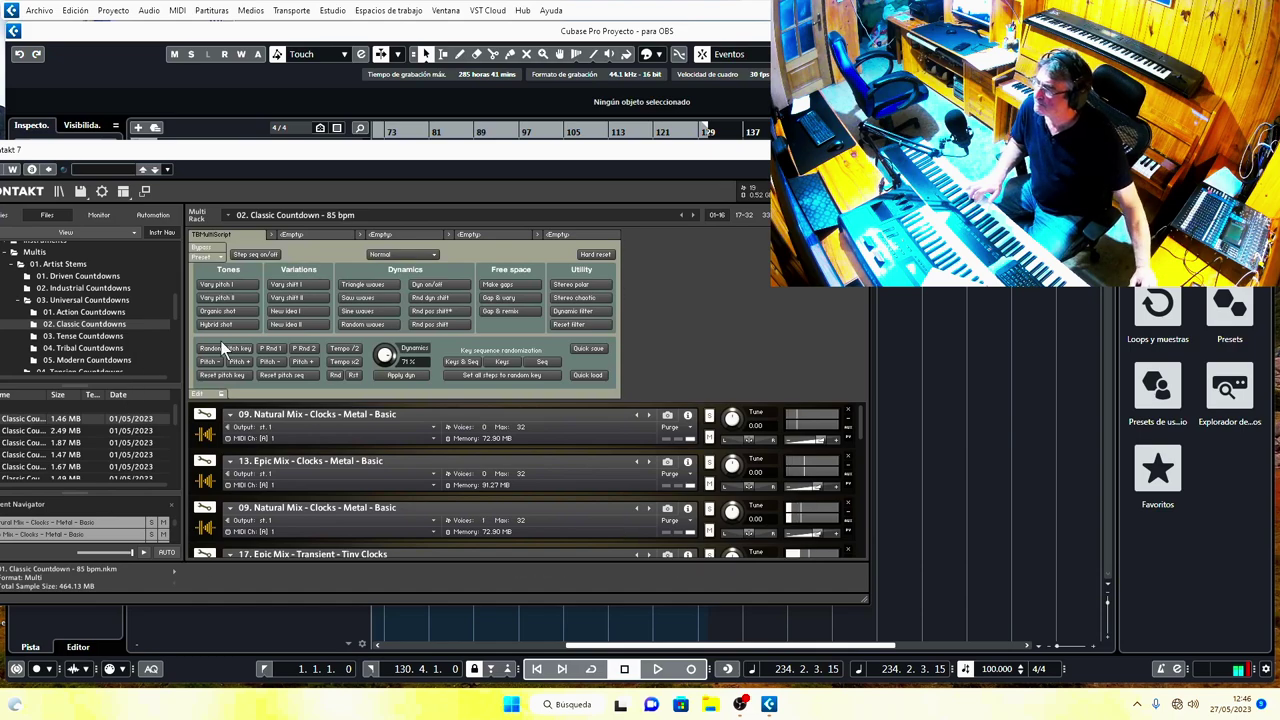
click(222, 310)
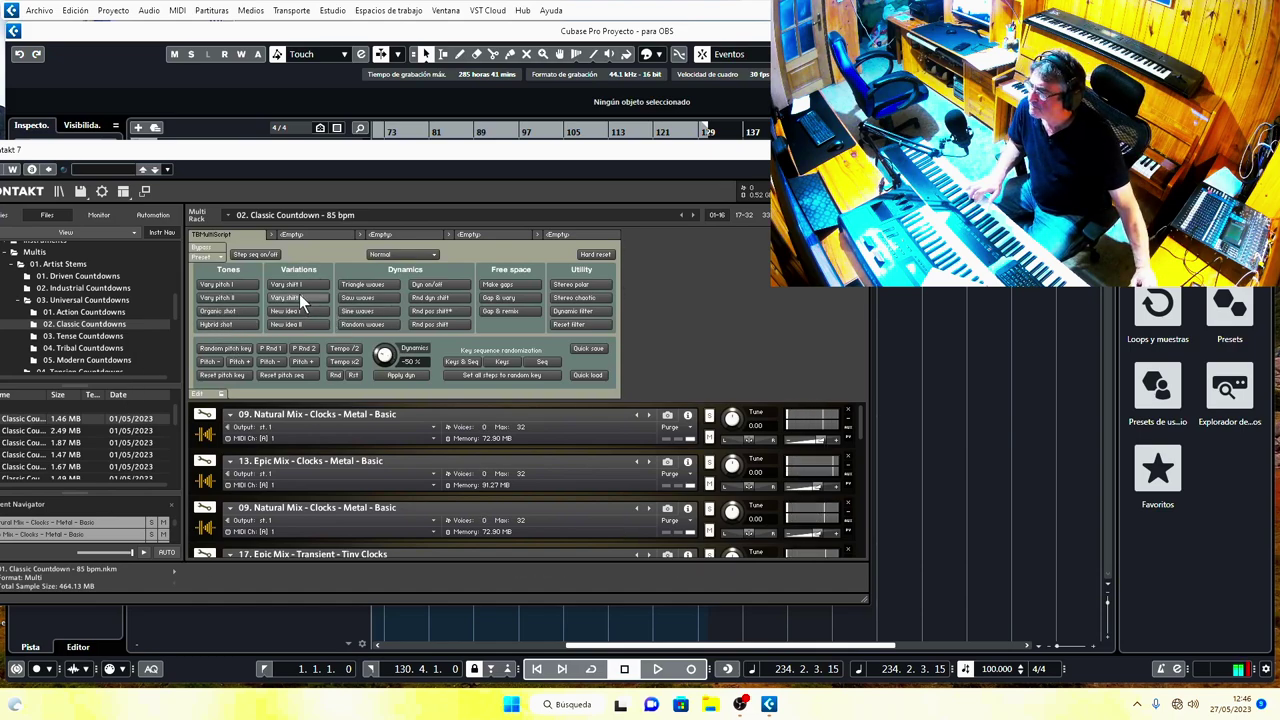
Load the 03. Classic Countdown multi and continue through the folder to 05. Classic Countdown
click(693, 217)
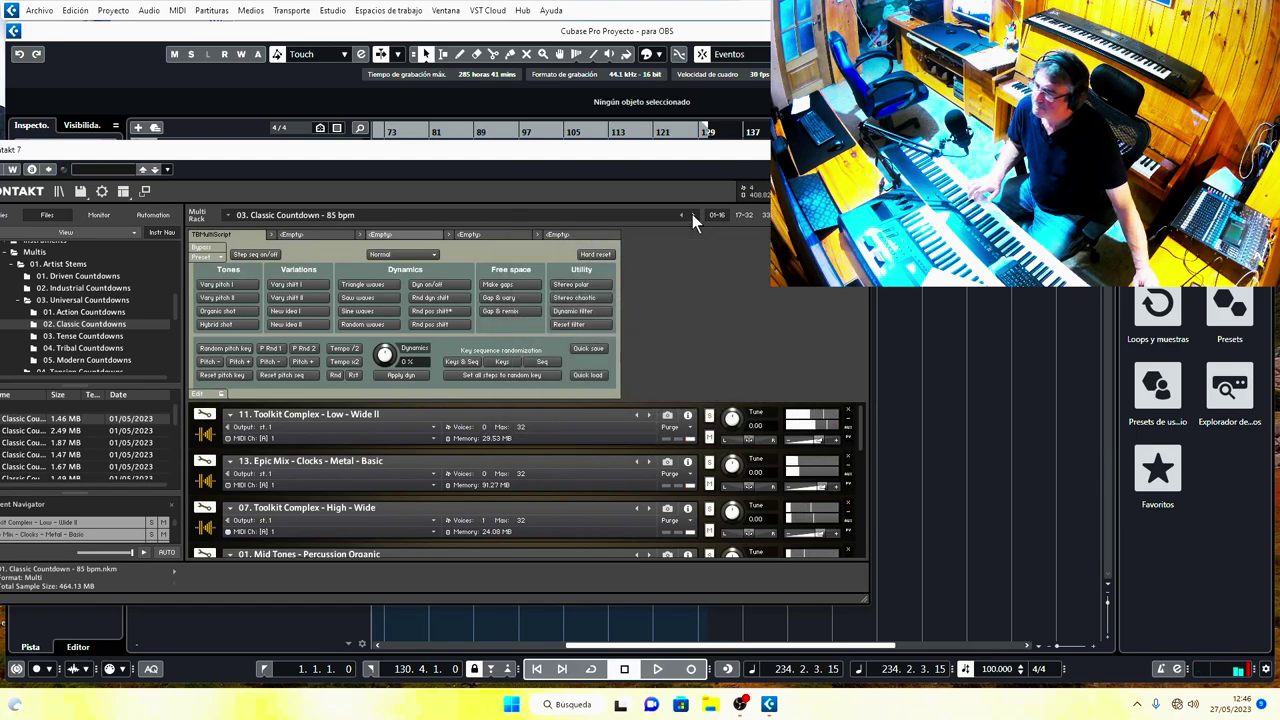
click(695, 217)
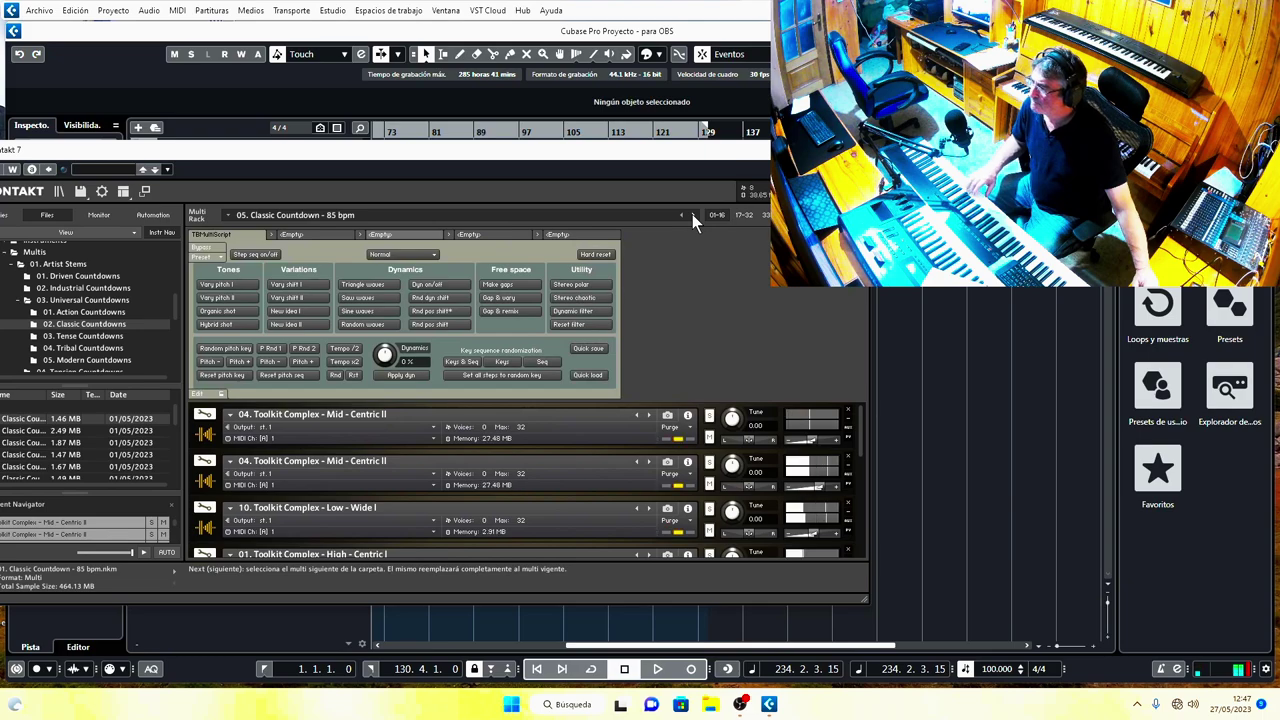
Load the Classic Countdown multis one after another, from 06. Classic Countdown to 10. Classic Countdown
click(694, 216)
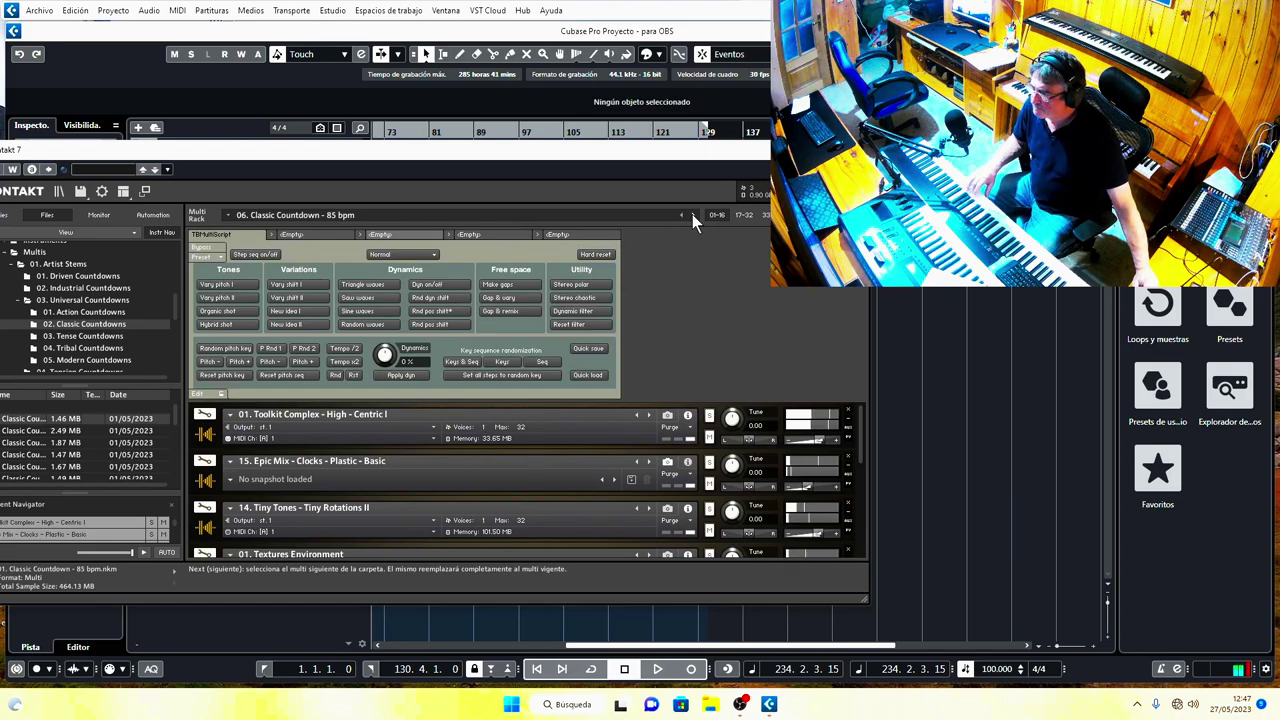
click(694, 217)
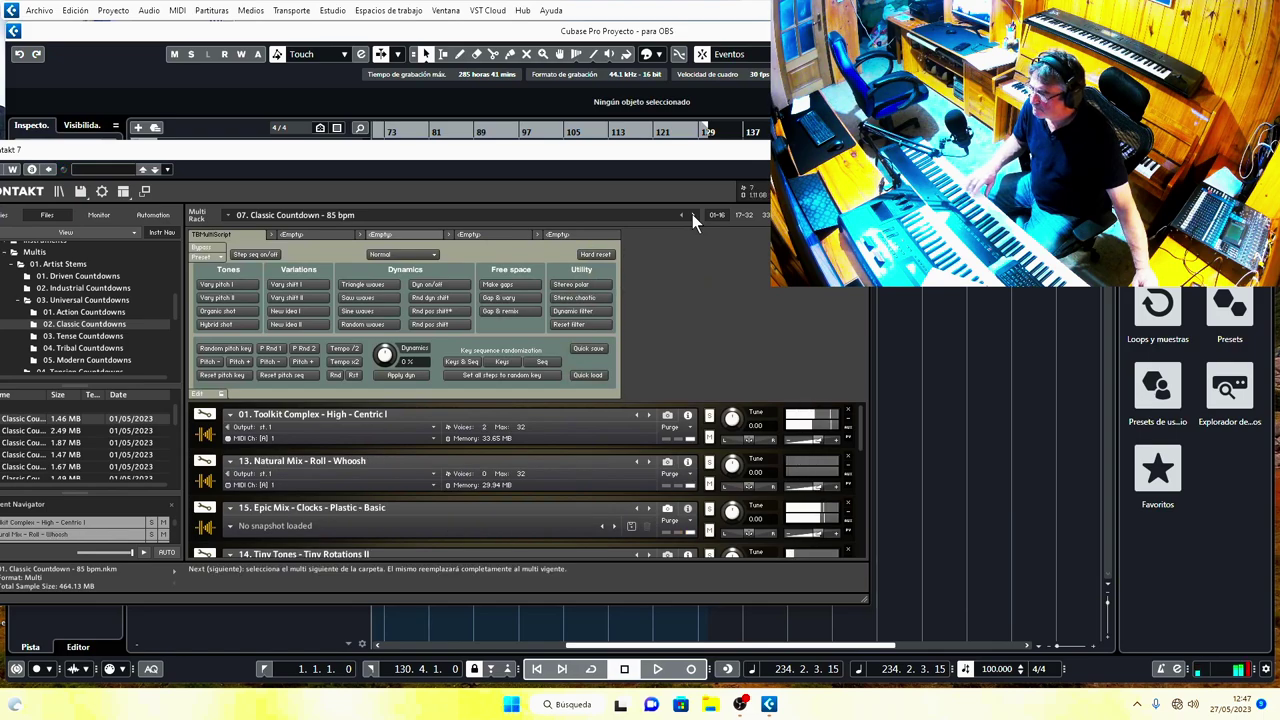
click(694, 217)
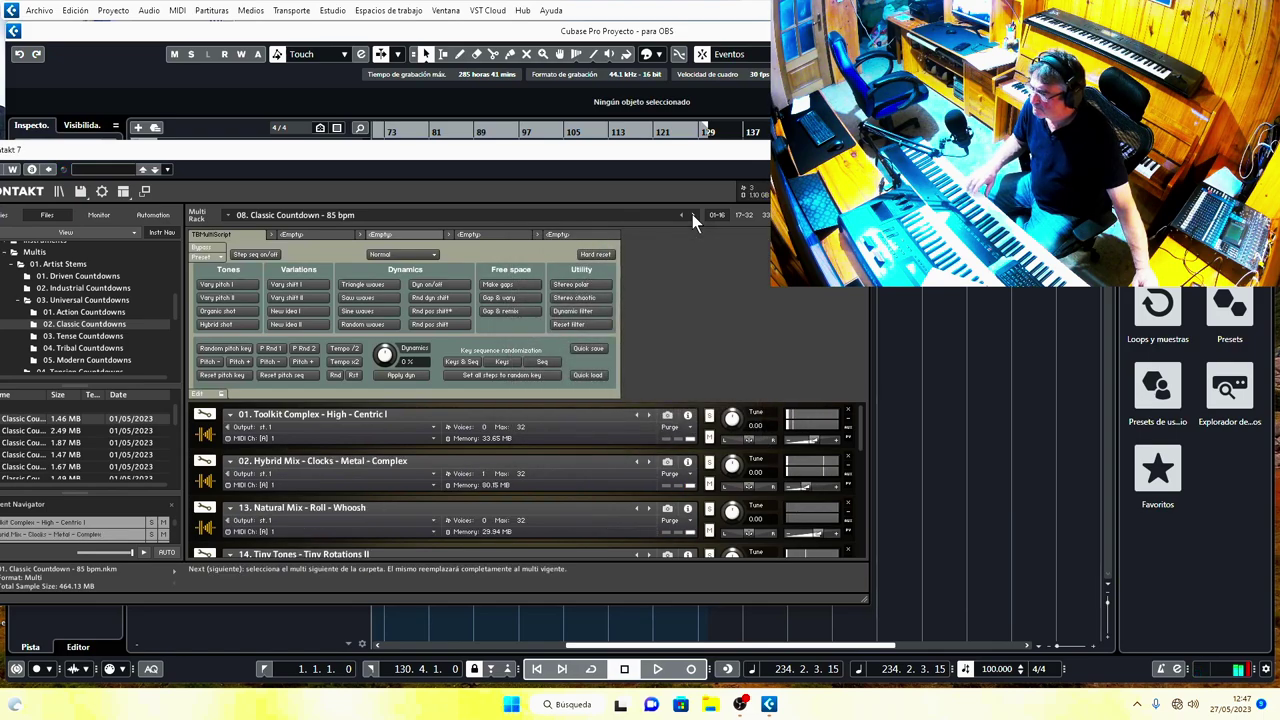
click(694, 217)
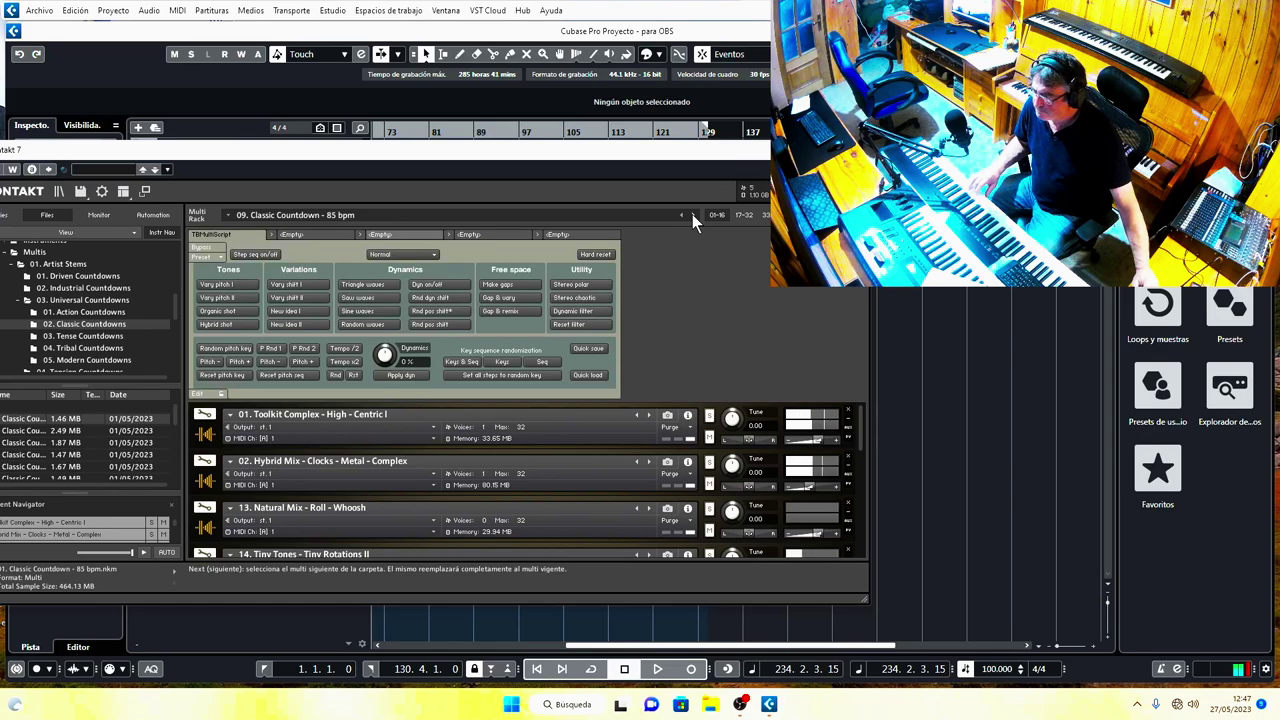
click(694, 217)
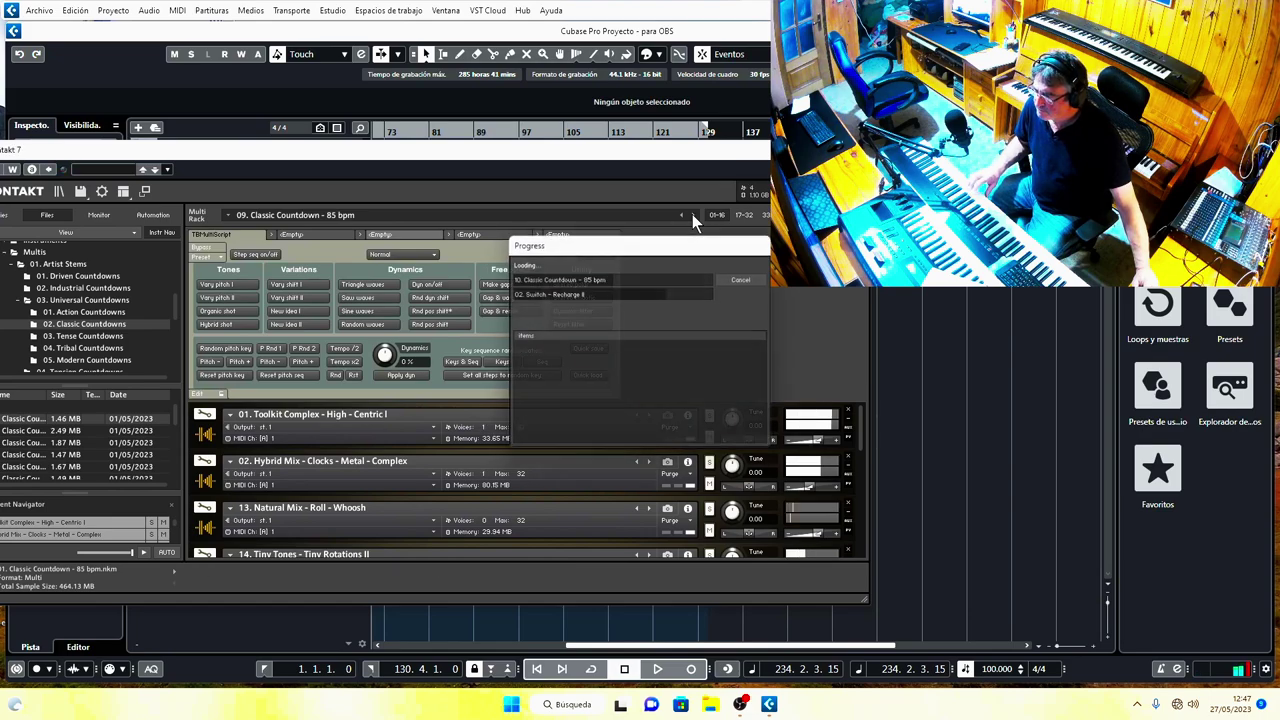
click(693, 216)
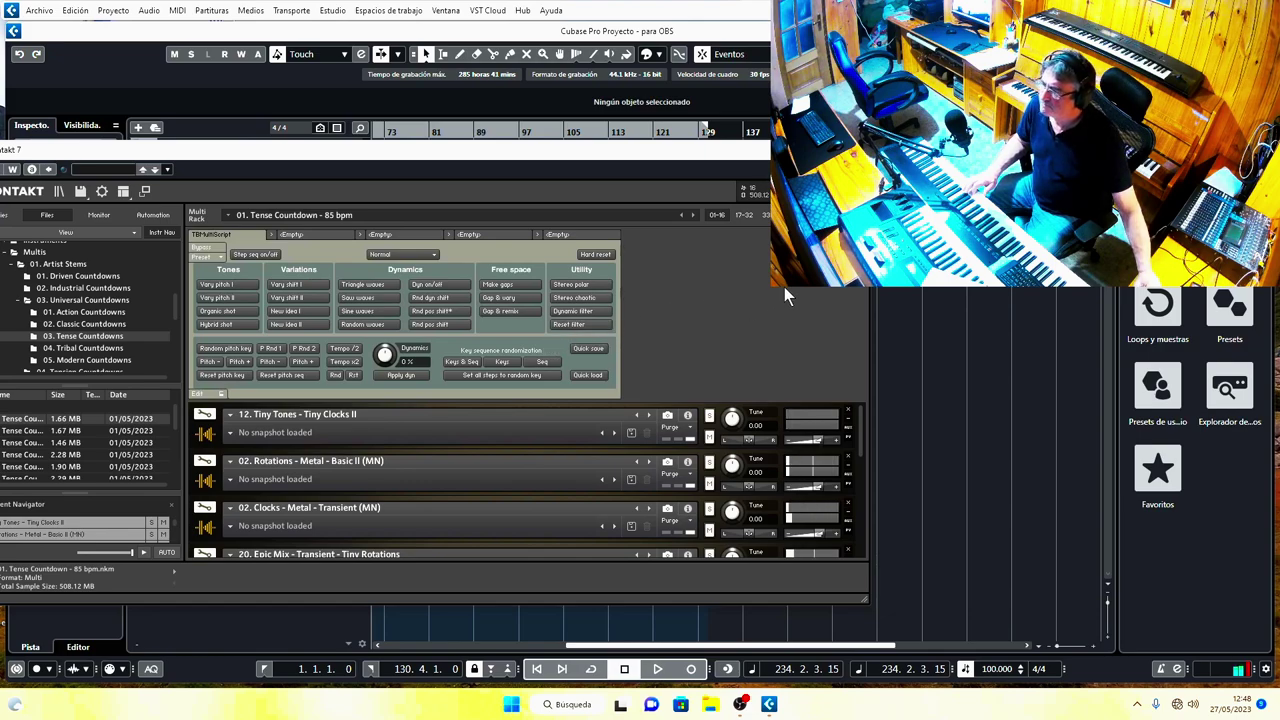
Load the Tense Countdown multis in turn, from 02 through 06, and advance to the multi after it
click(697, 216)
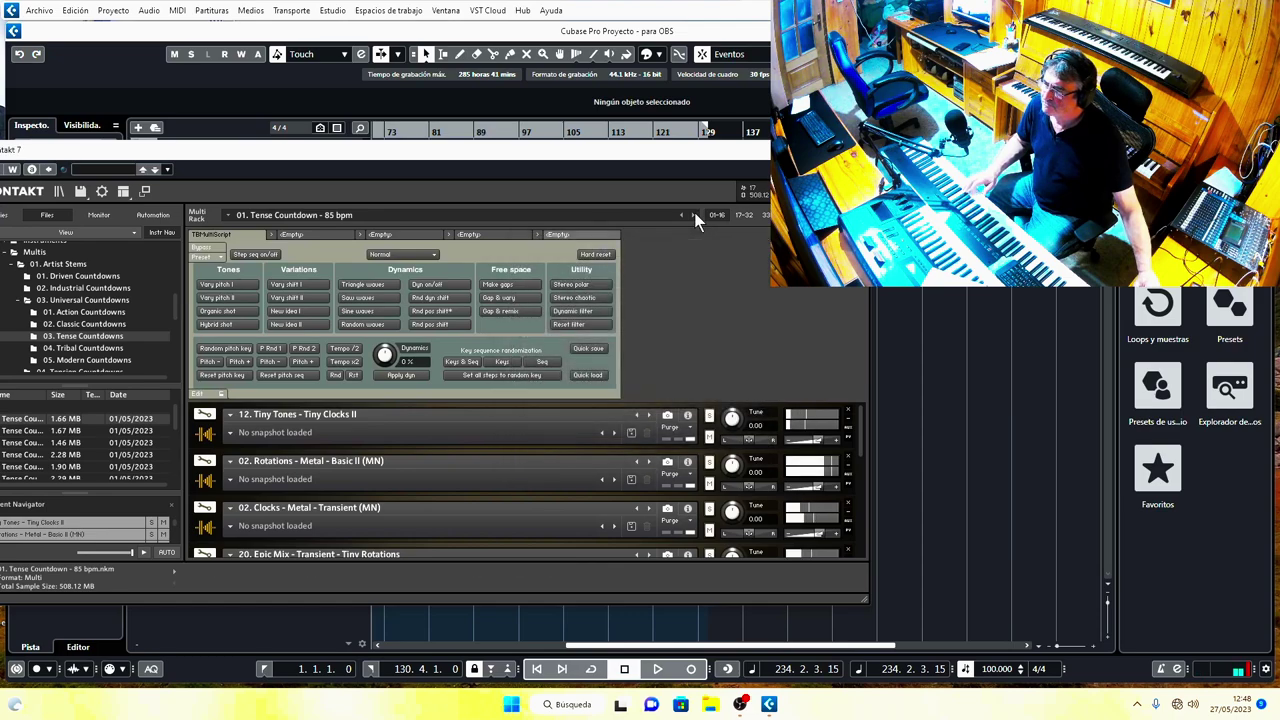
click(697, 216)
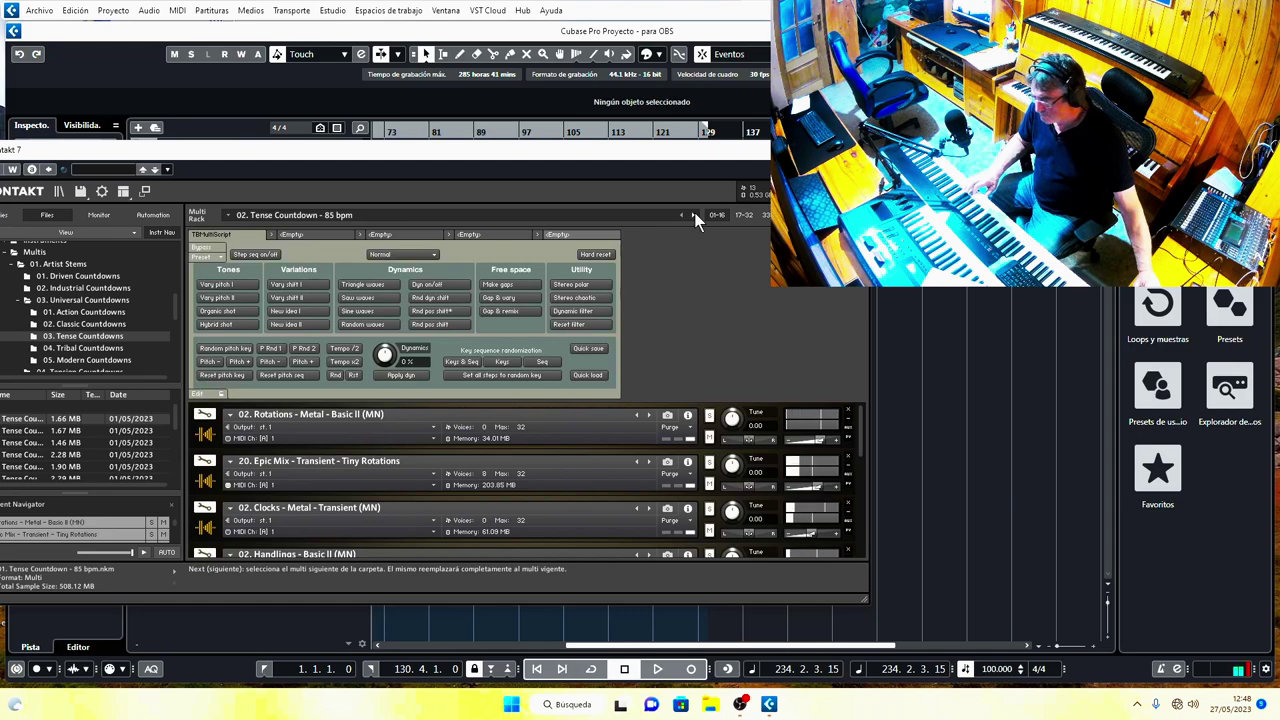
click(697, 216)
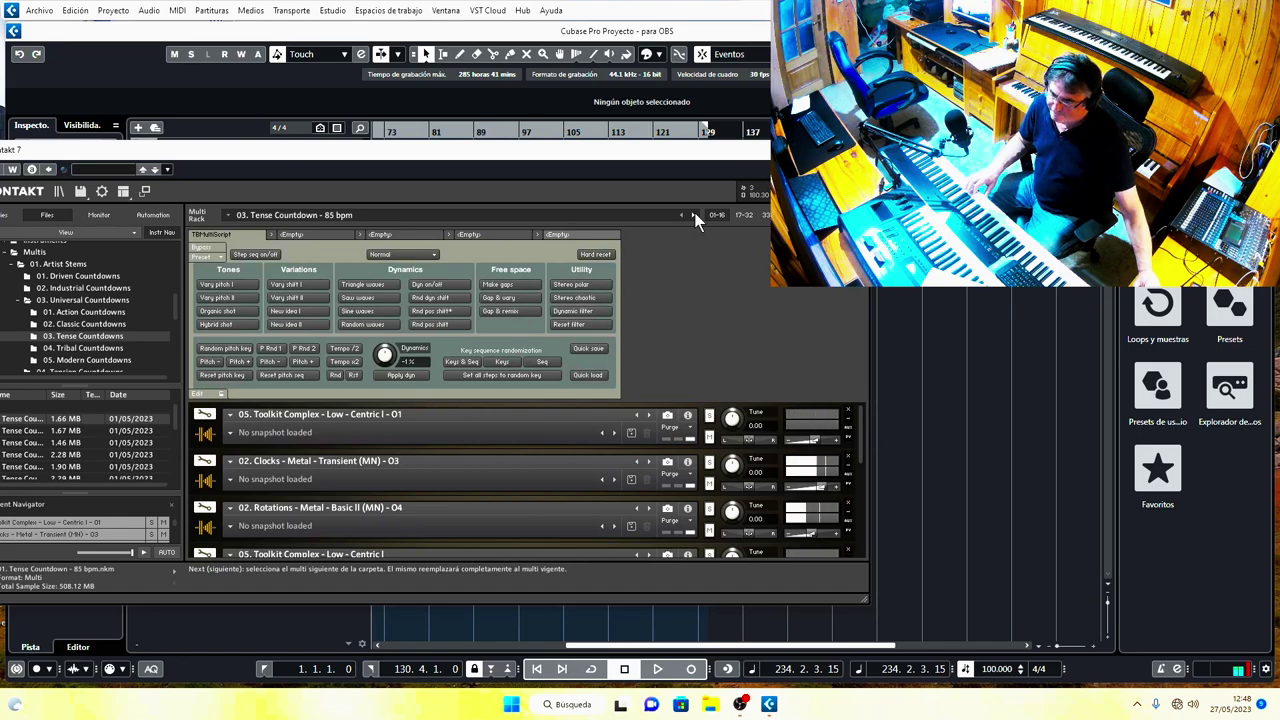
click(696, 217)
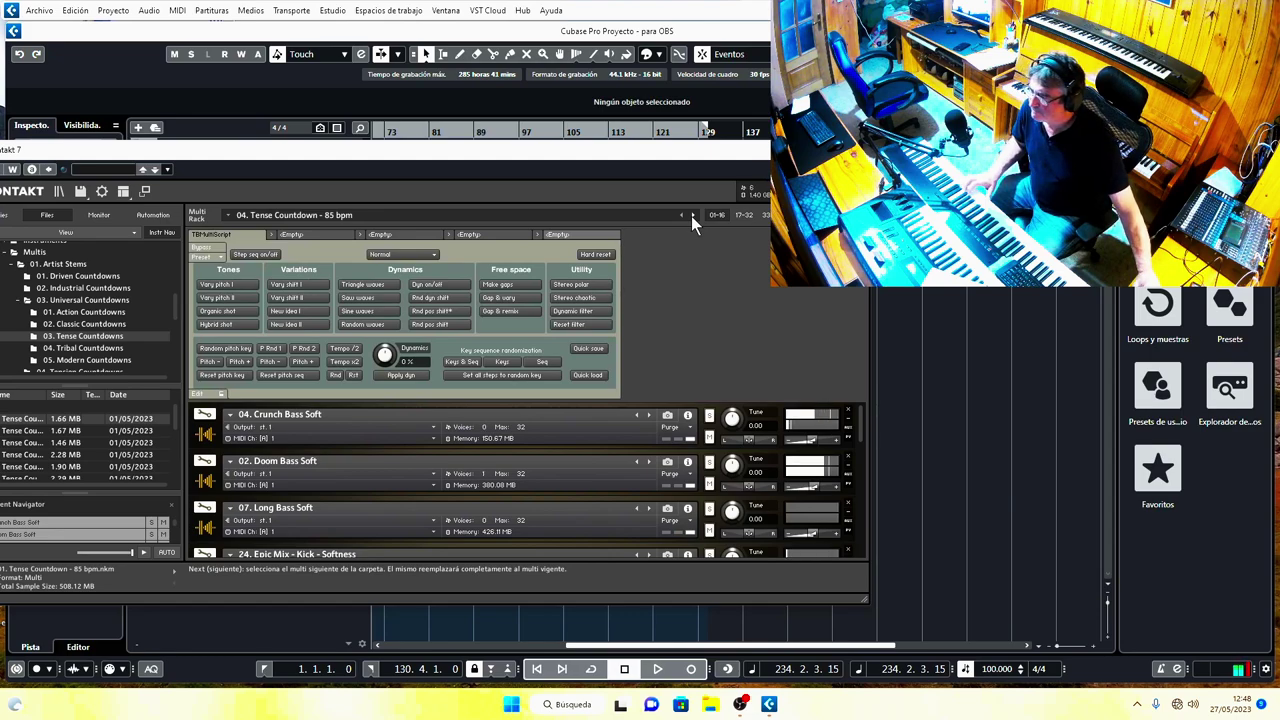
click(692, 216)
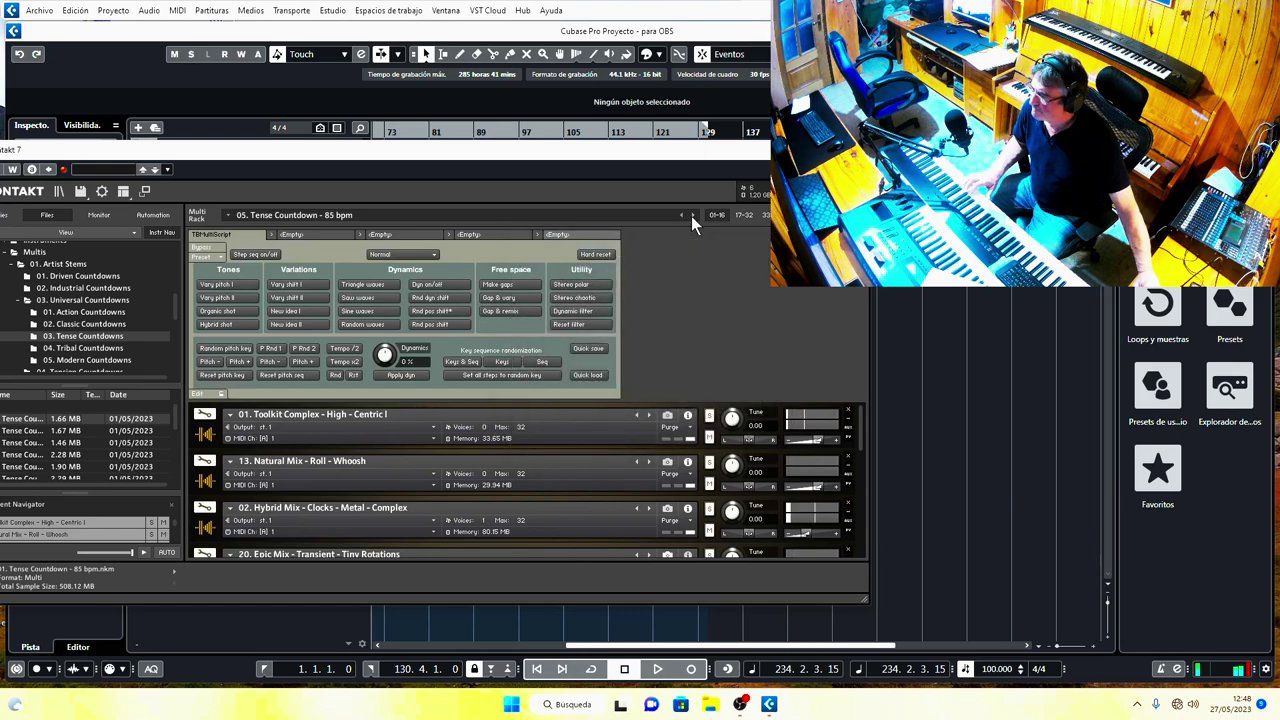
click(692, 216)
drag(174, 309, 174, 318)
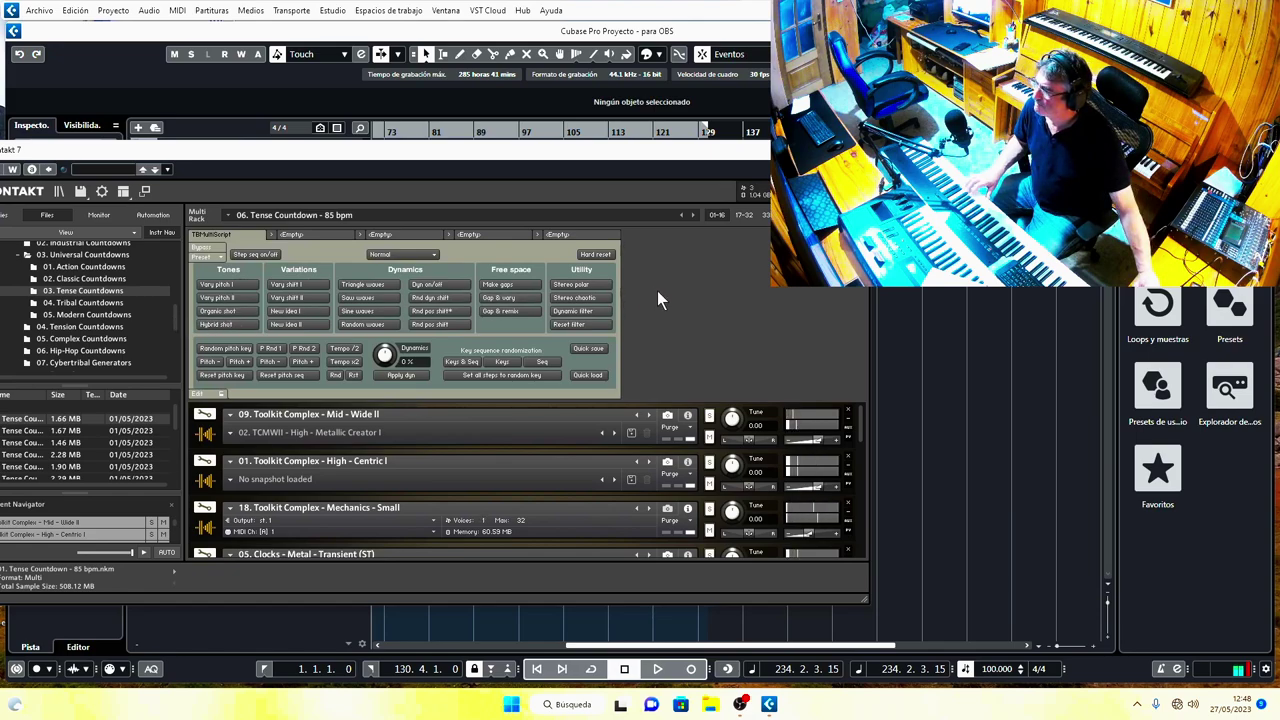
click(695, 217)
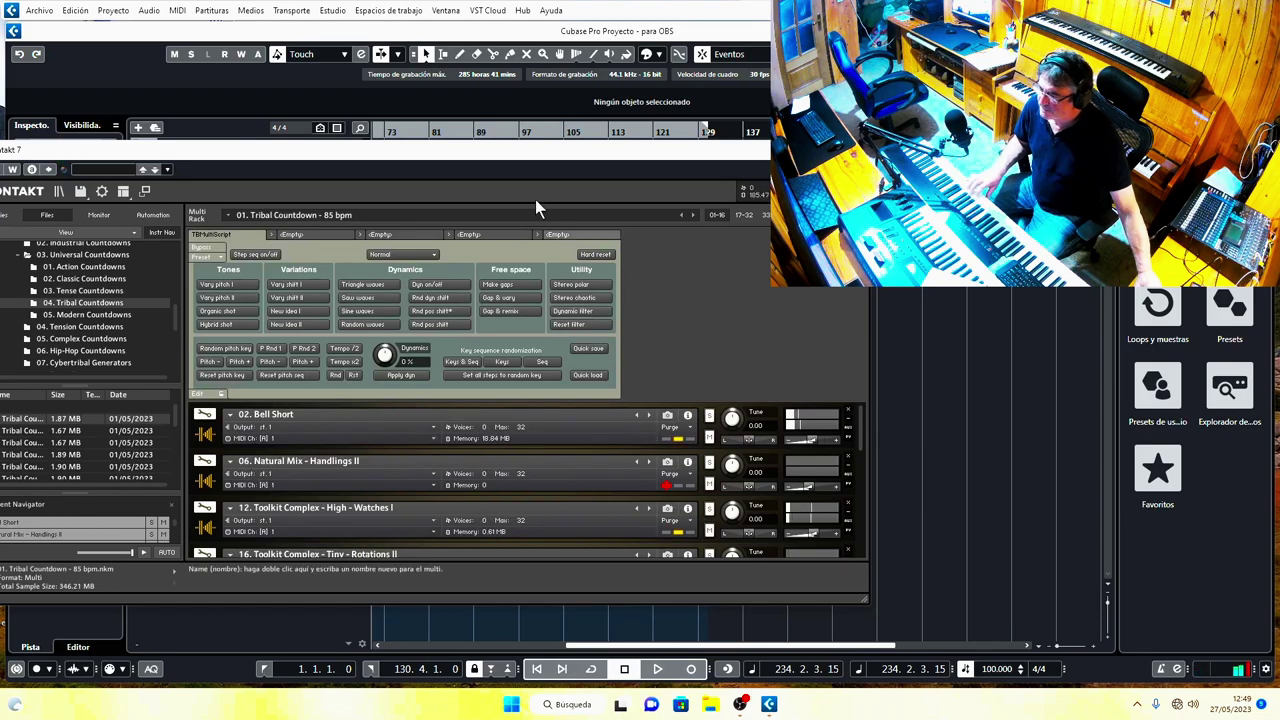
Advance through the Tribal Countdown multis, loading 03 and 04 and moving on to the following one
click(693, 216)
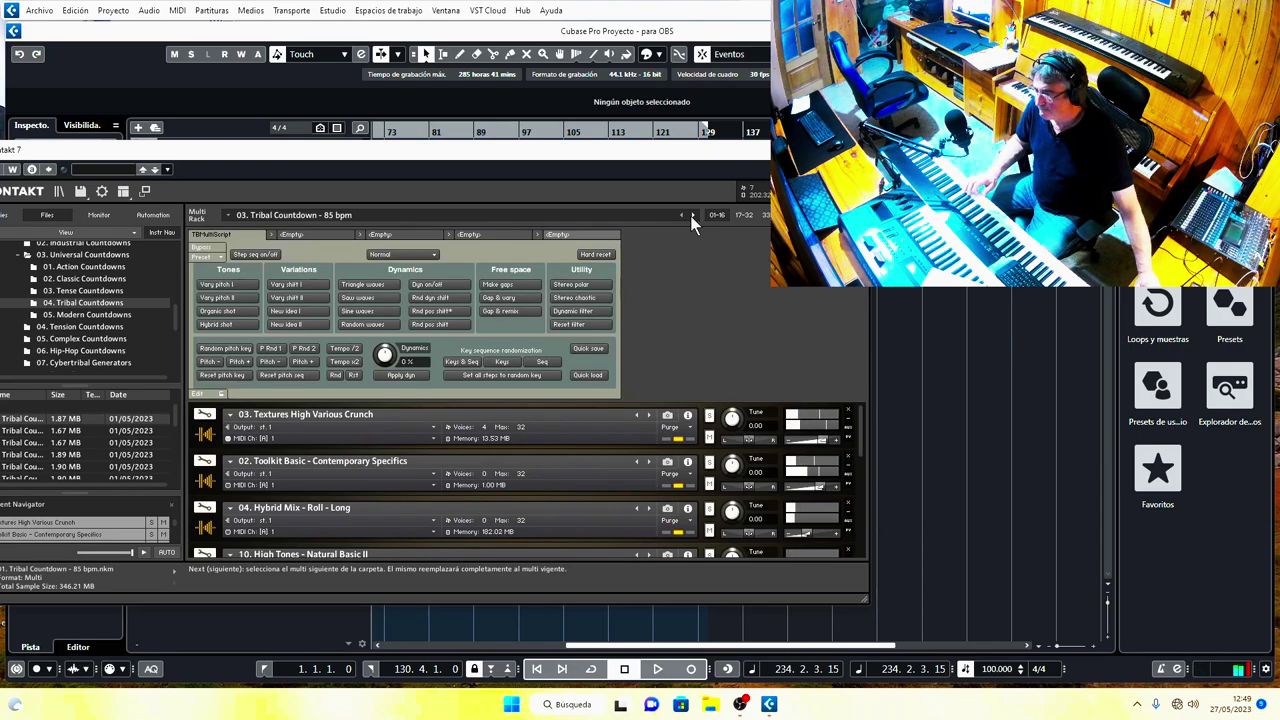
click(693, 218)
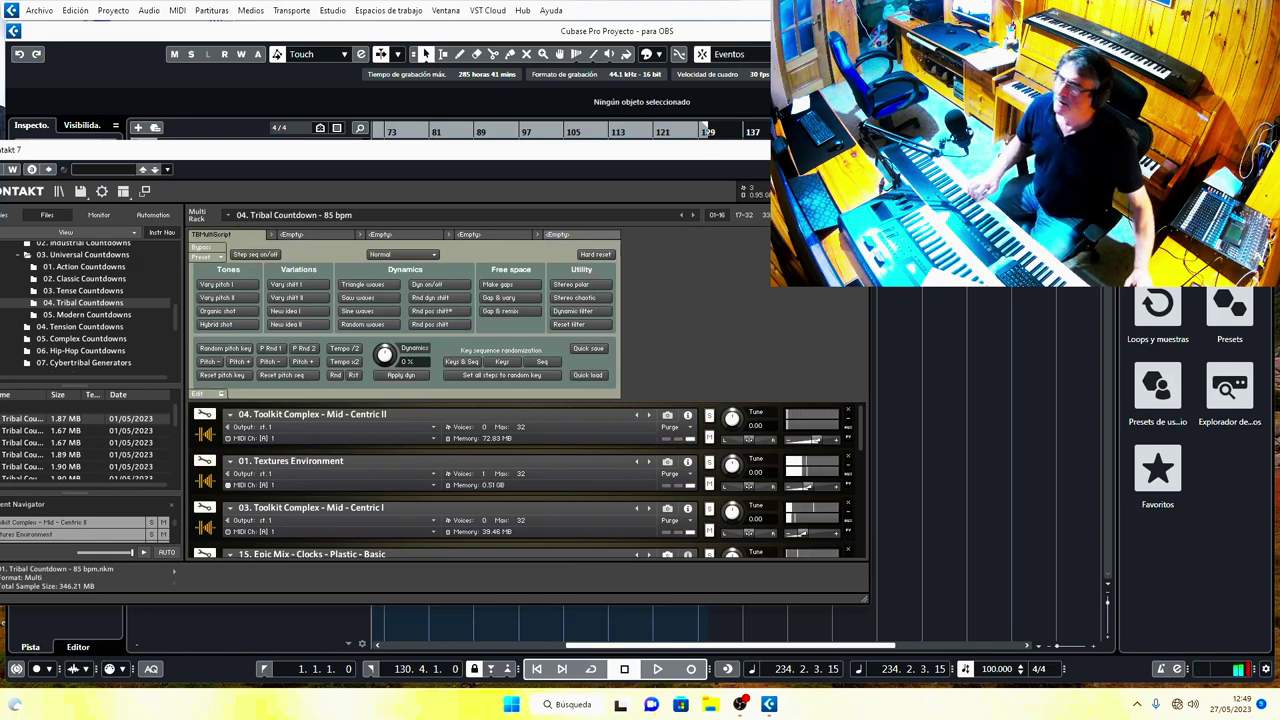
click(693, 214)
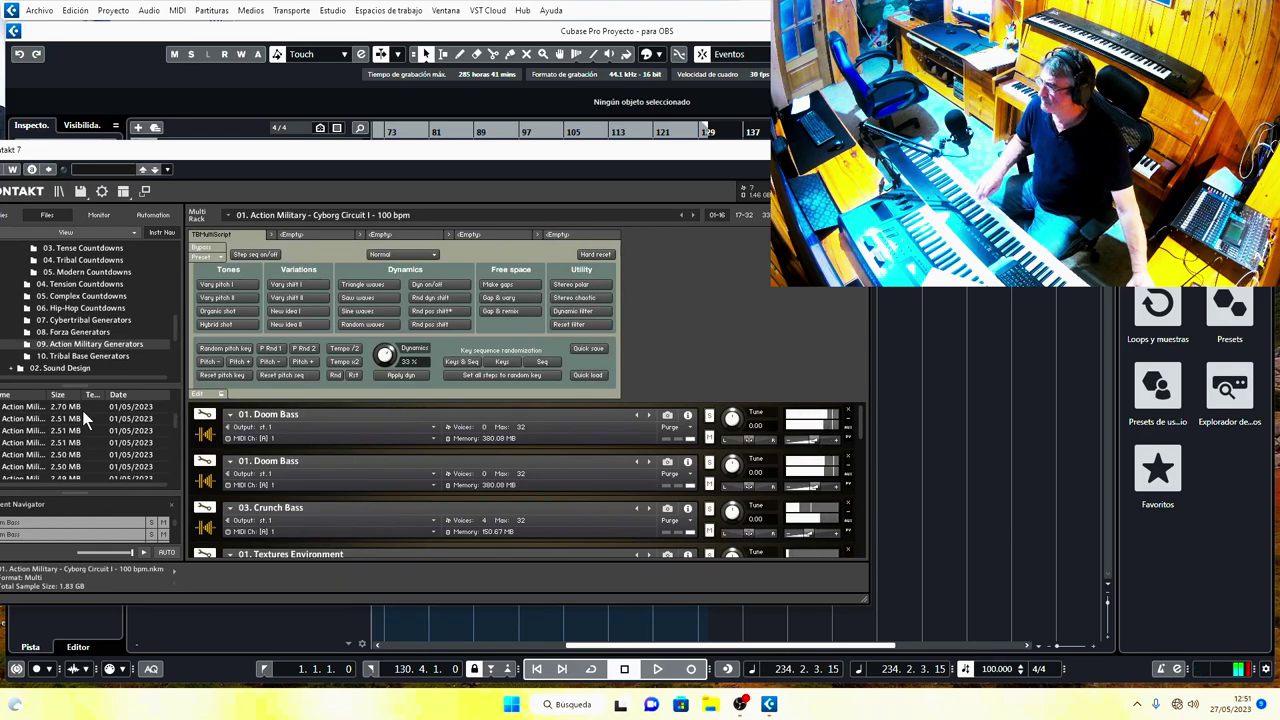
Browse the Action Military Generators files and load the multis in order from 02. Cyborg Circuit II to 06. Voltage Venom III
scroll(103, 415, down, 3)
scroll(103, 415, up, 2)
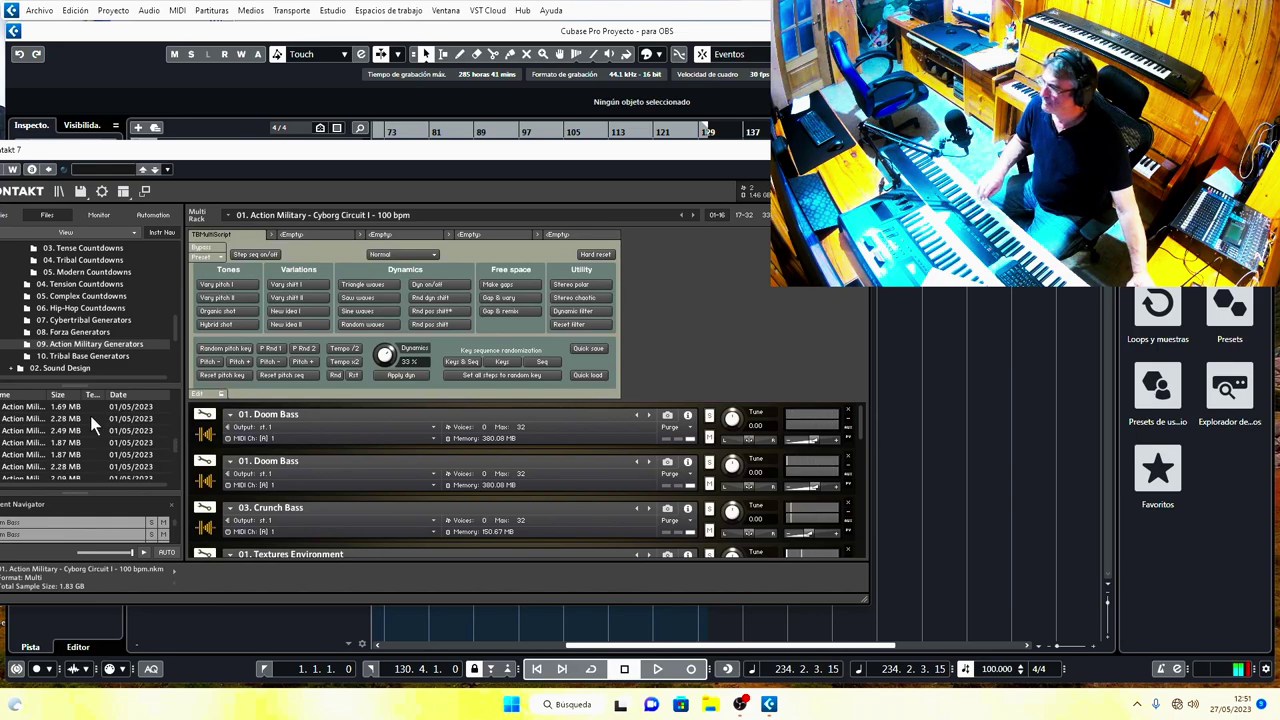
click(694, 216)
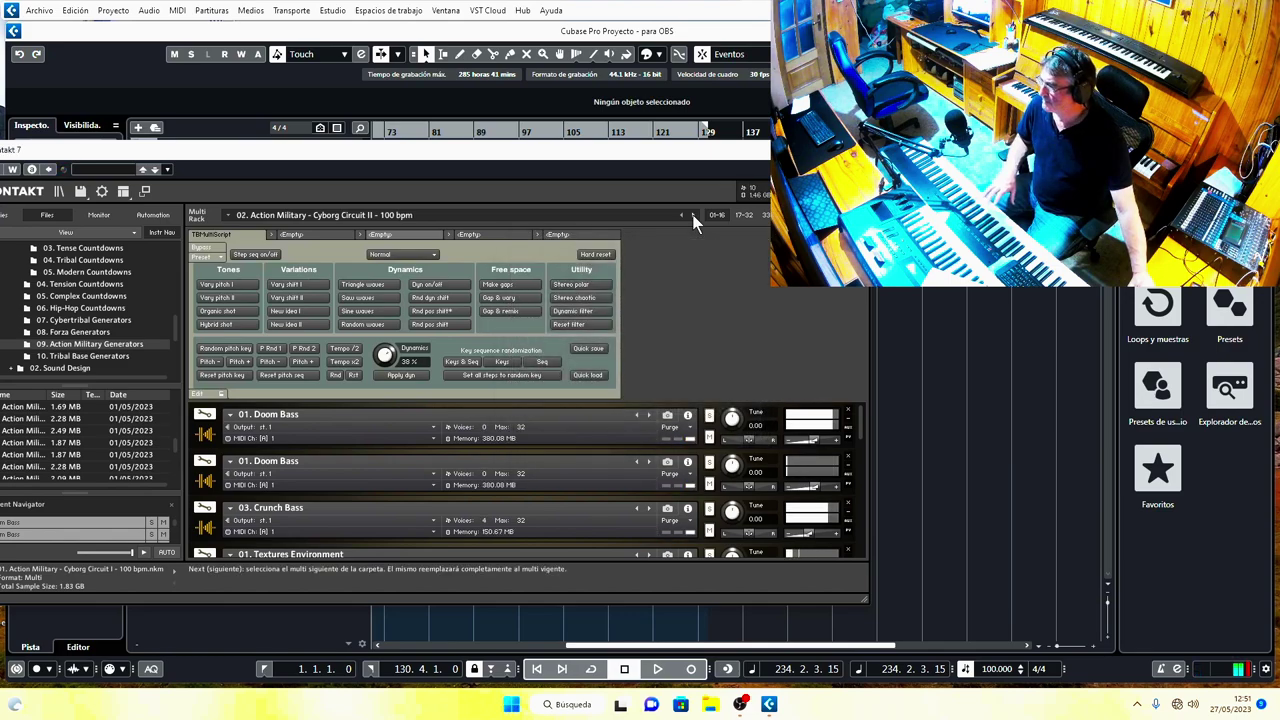
click(694, 216)
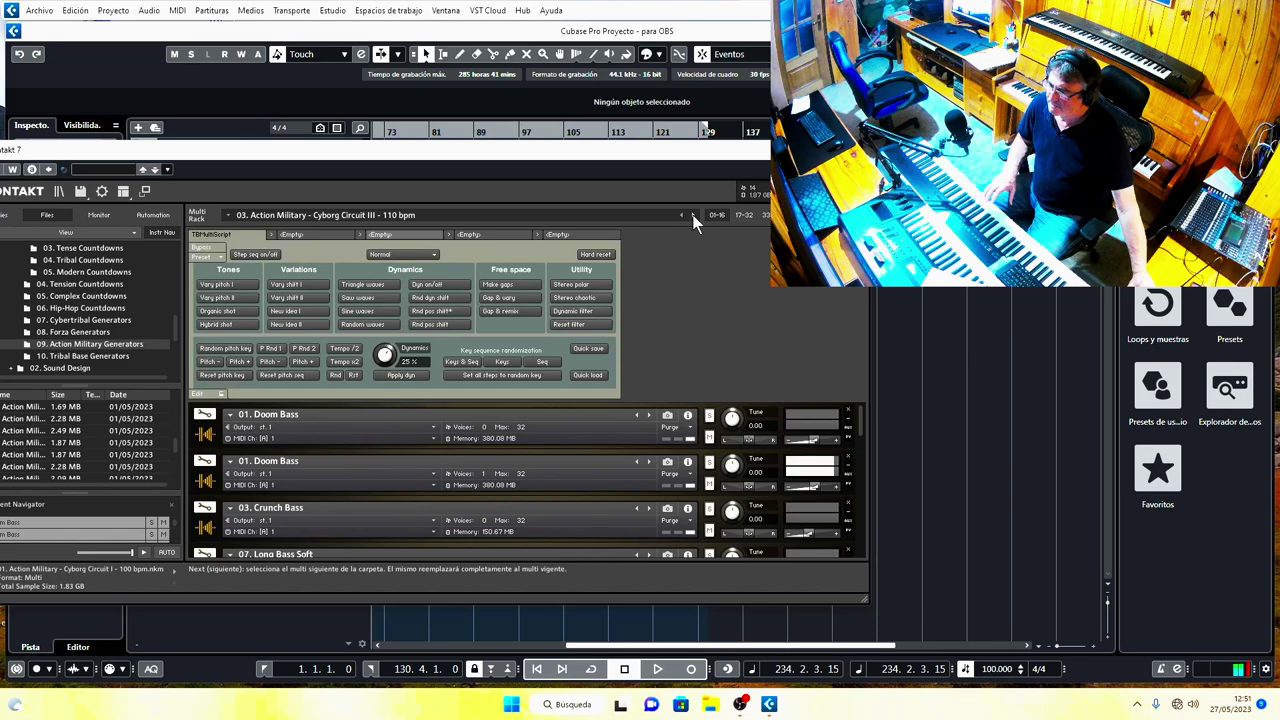
click(694, 216)
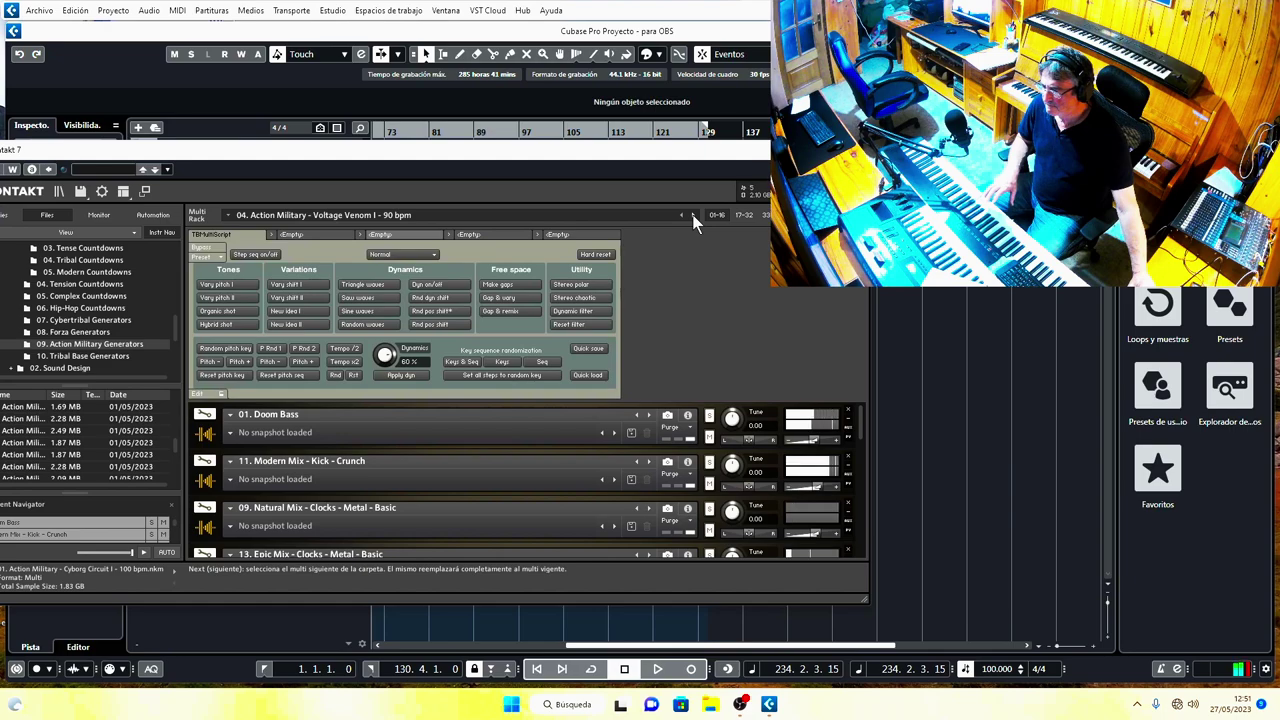
click(693, 215)
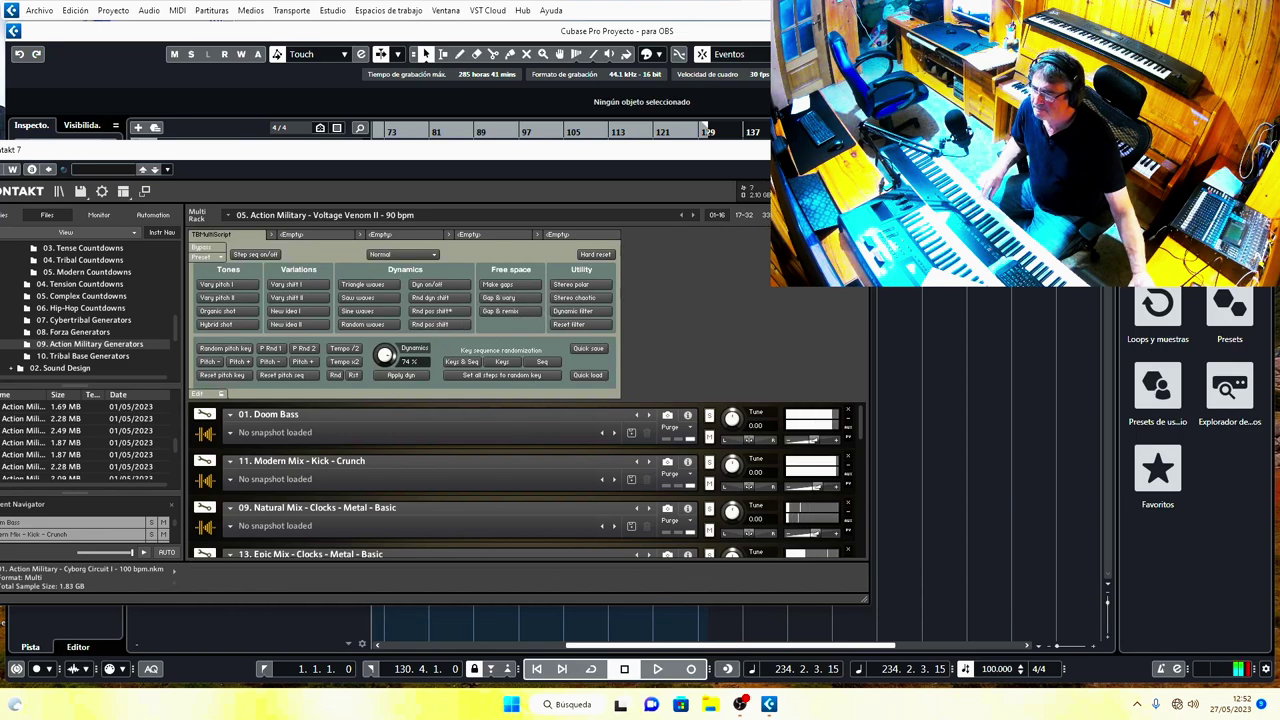
click(694, 216)
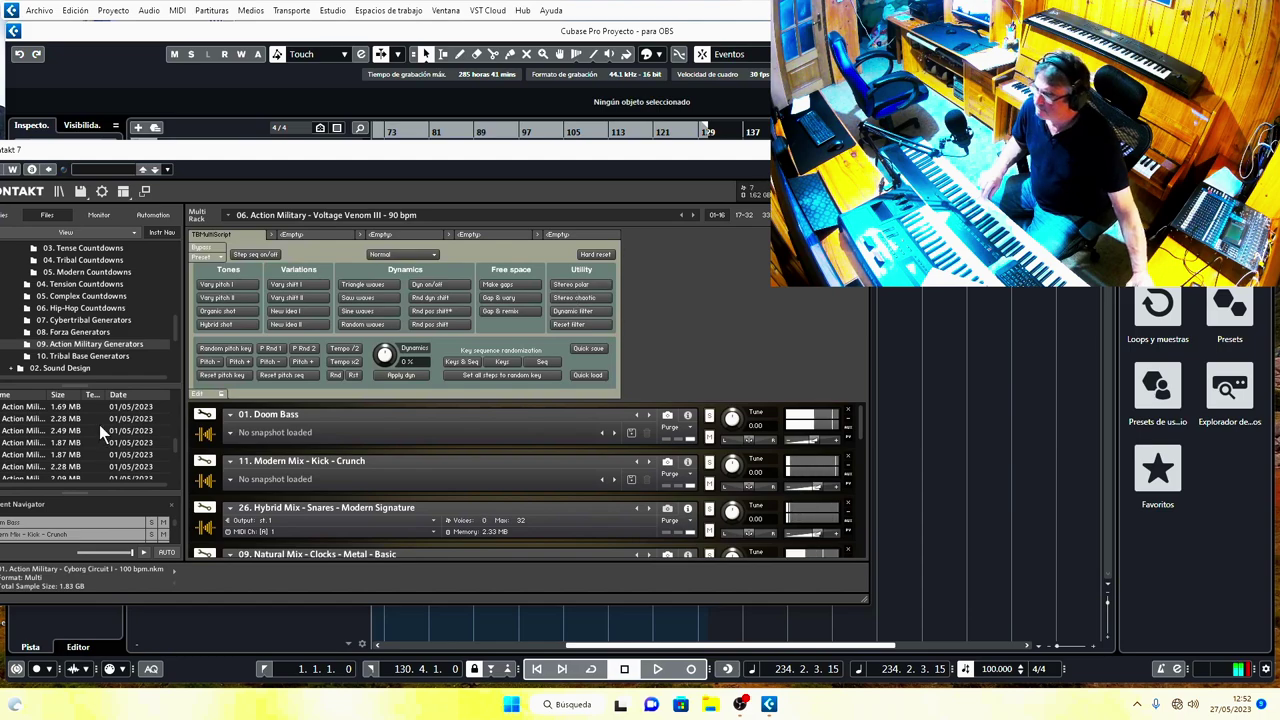
Find the 10. Tribal Base Generators folder and load its multis from 01. Shadow Heist through 05. Punkadelica IV
scroll(110, 330, down, 2)
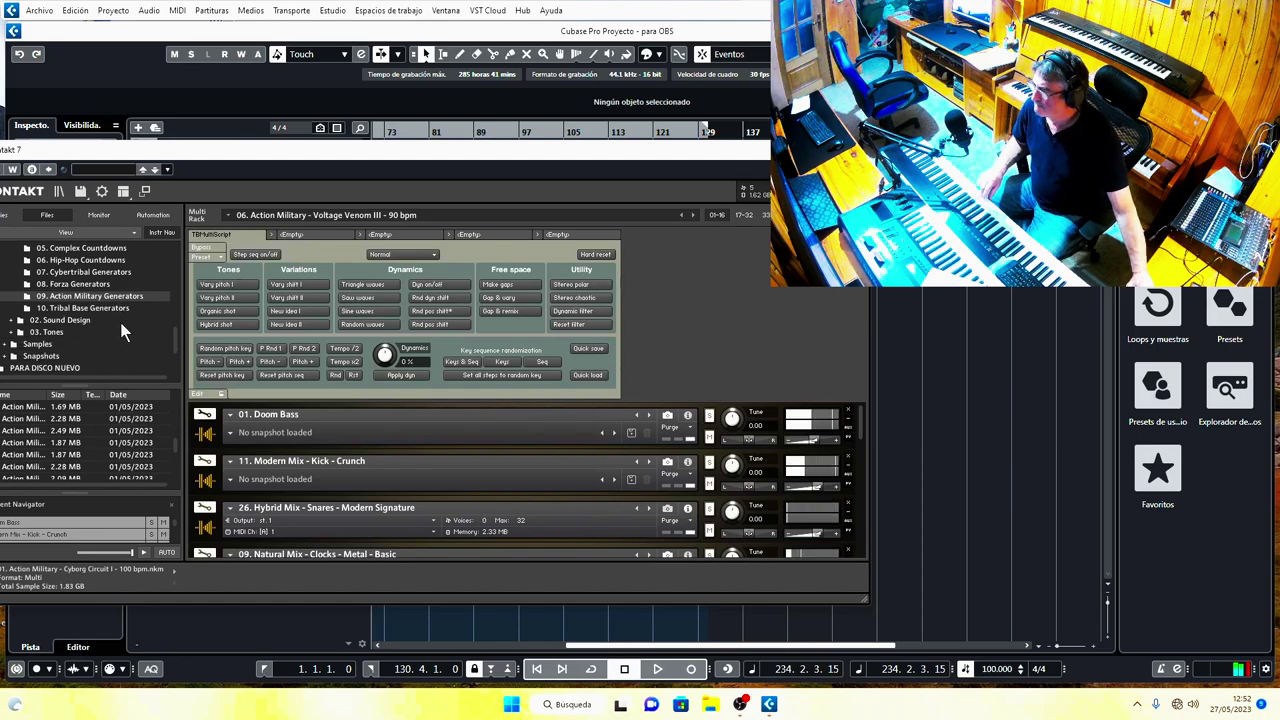
scroll(119, 332, up, 1)
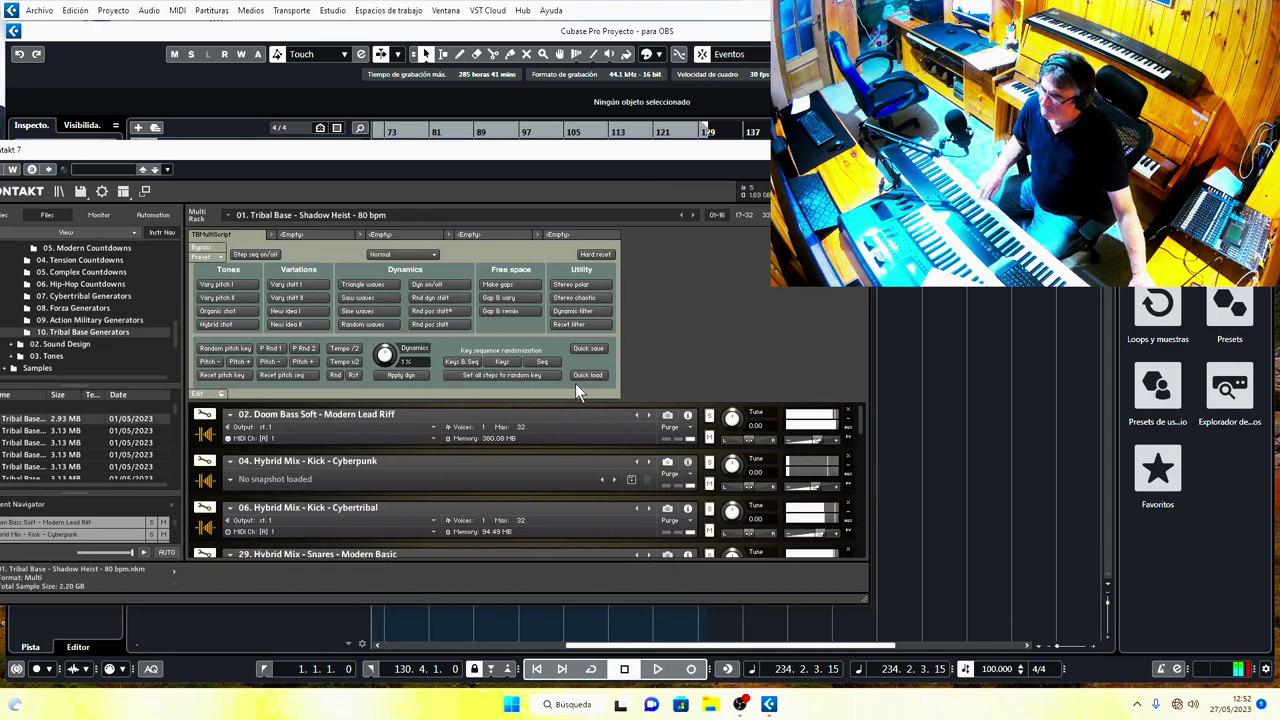
click(693, 216)
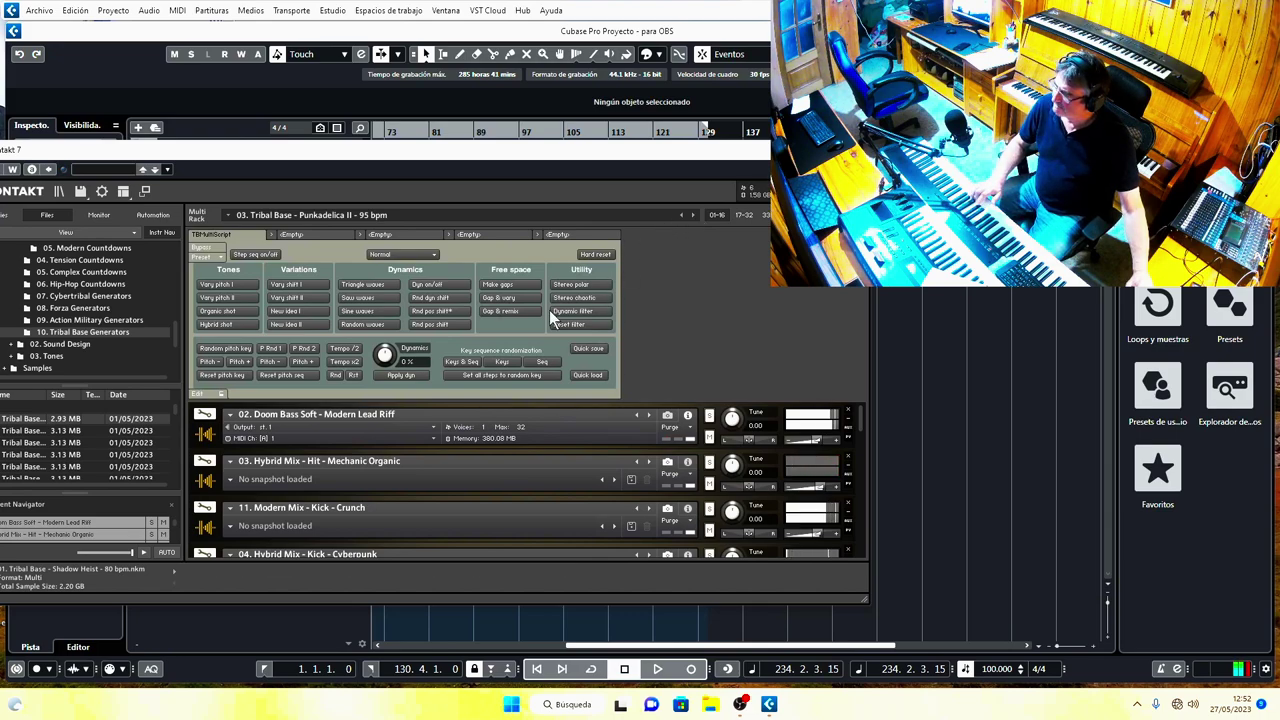
click(694, 216)
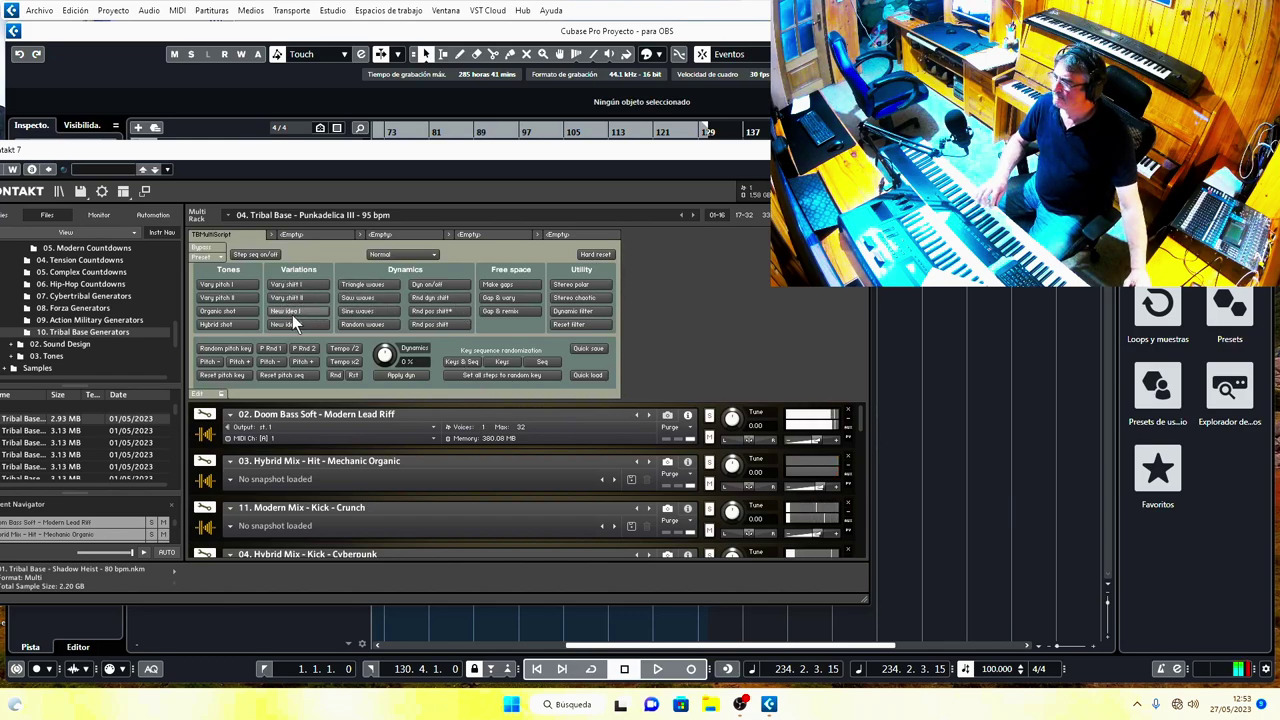
click(345, 327)
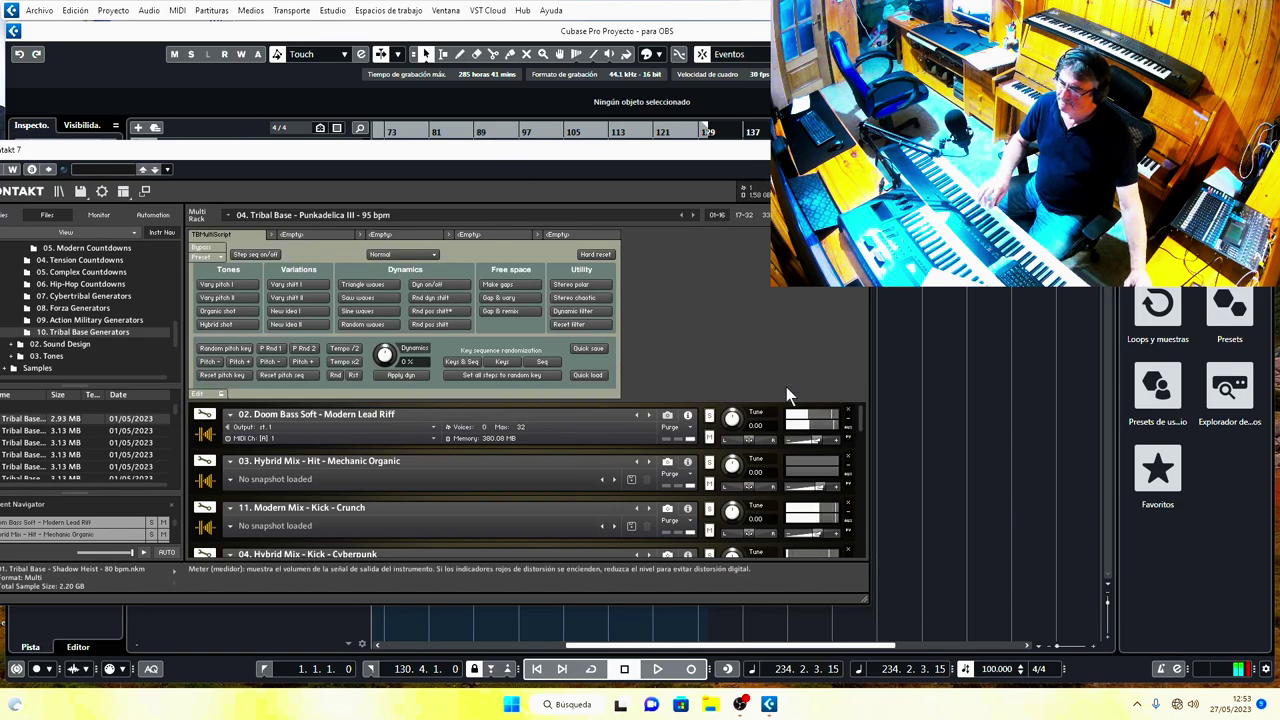
click(692, 216)
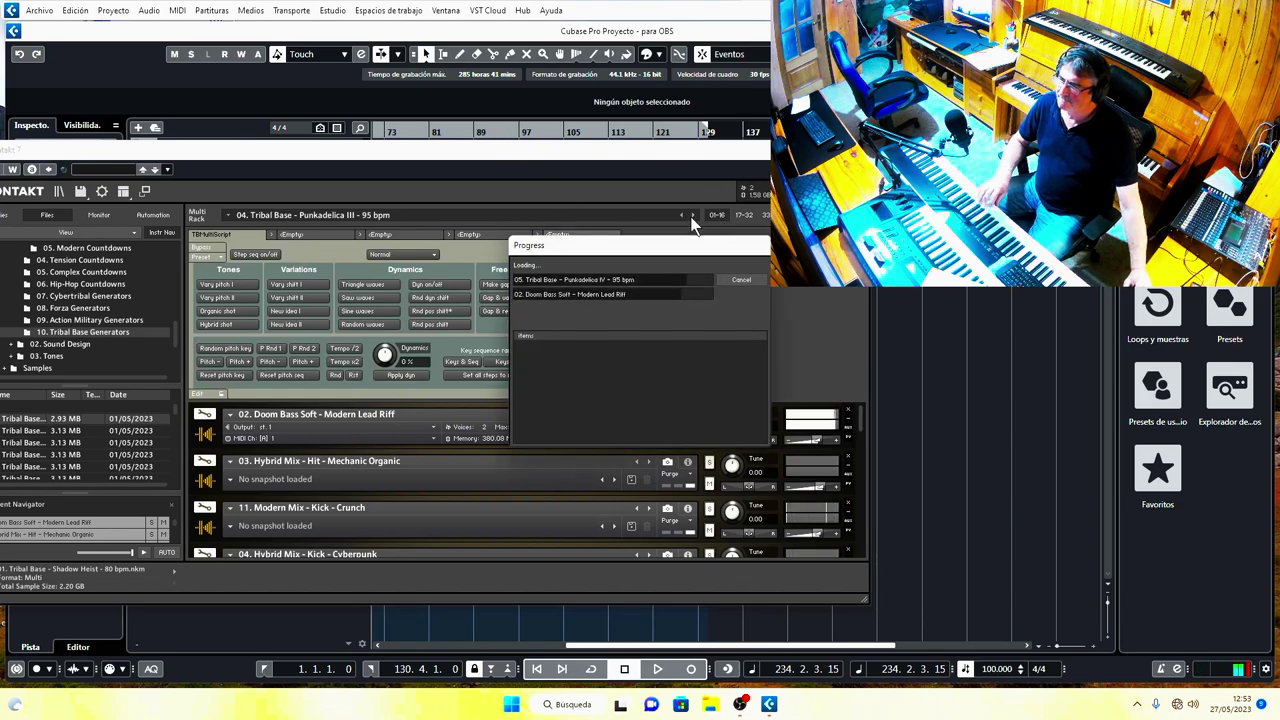
click(692, 216)
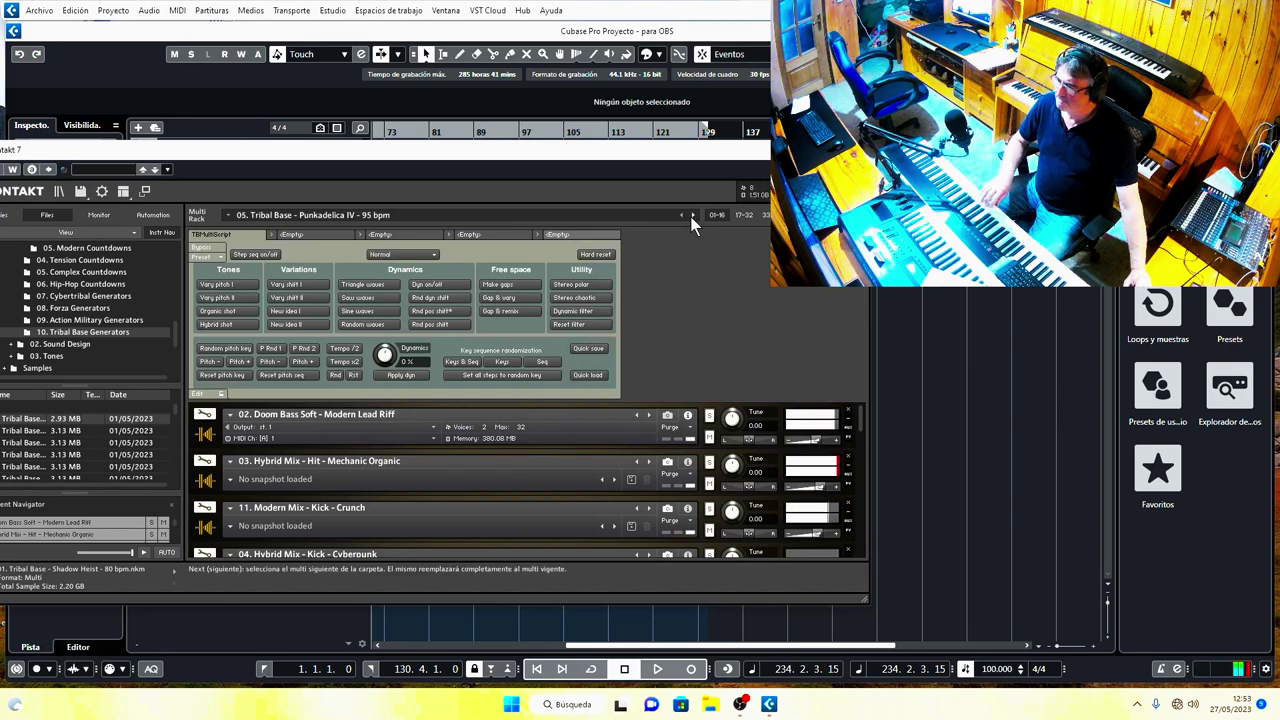